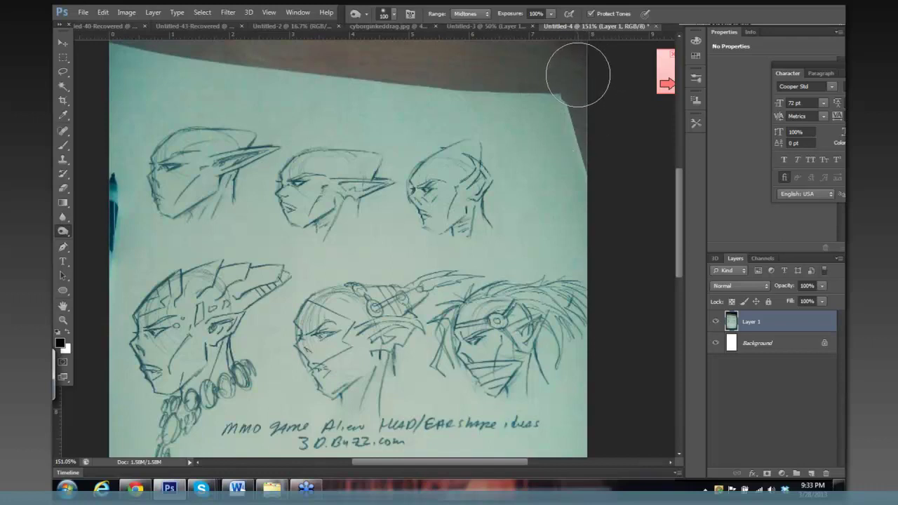
Lighten the scanned sheet's top-right paper corner with the Dodge tool at Midtones, 100% exposure
left_click_drag(578, 76, 591, 62)
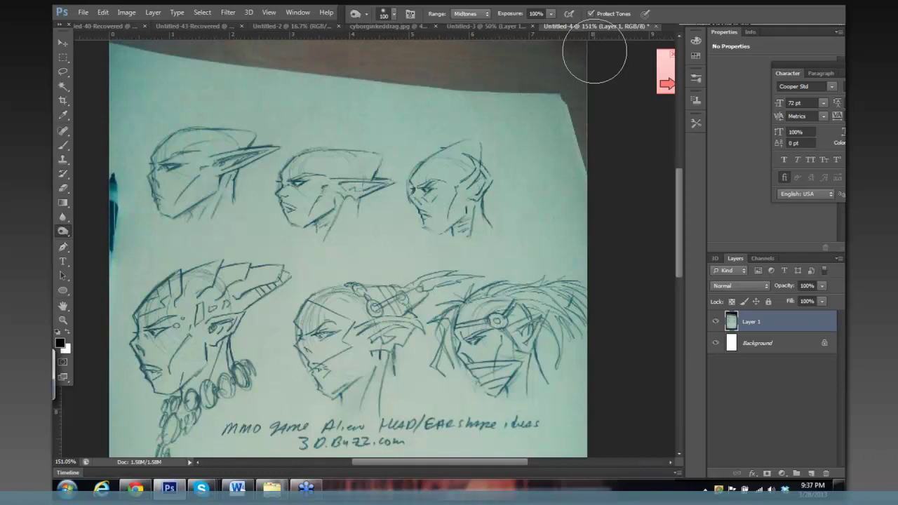
Shrink the dodge brush and scroll slightly down the alien head sketch sheet
key("bracketleft")
key("bracketleft")
key("bracketleft")
key("bracketleft")
key("bracketleft")
key("bracketleft")
key("bracketleft")
key("bracketleft")
key("bracketleft")
key("bracketleft")
key("bracketleft")
key("bracketleft")
key("bracketleft")
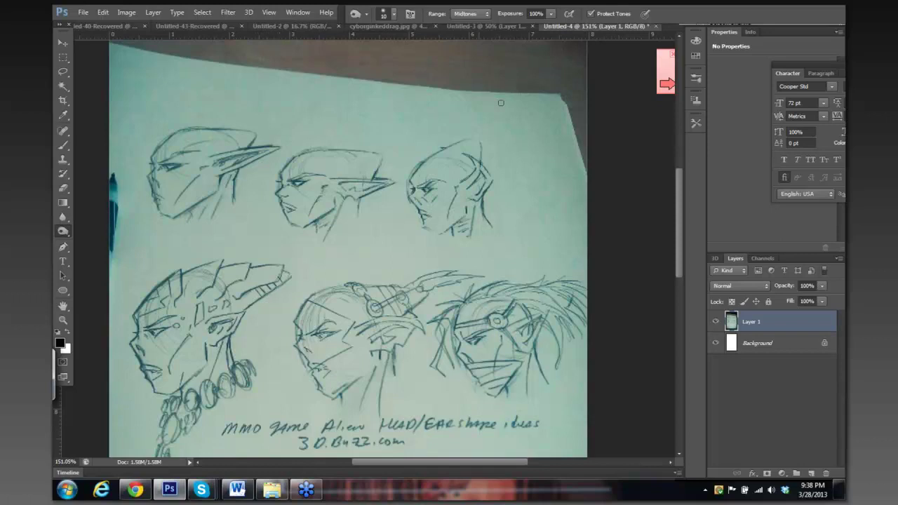
left_click_drag(680, 266, 681, 293)
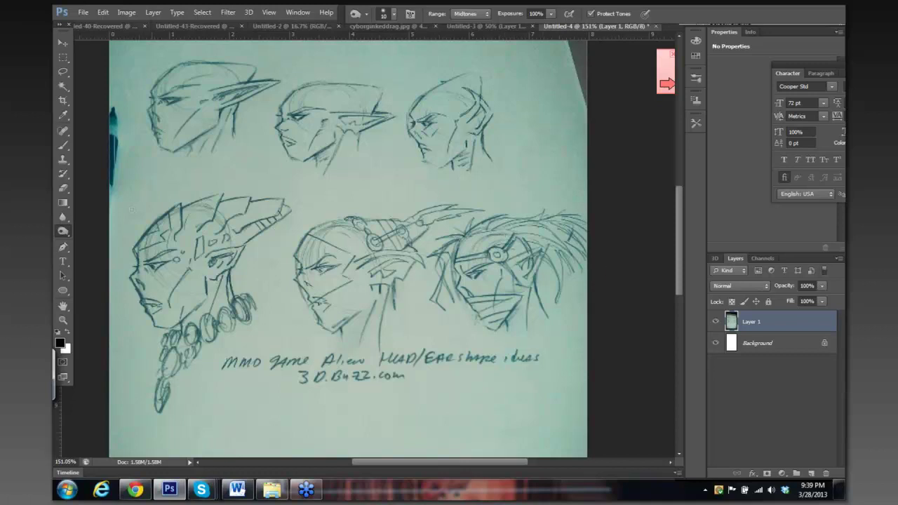
Switch to the Brush, discard a trial stroke, and zoom in on the third top-row head
left_click(61, 144)
left_click_drag(521, 130, 534, 168)
key("ctrl+z")
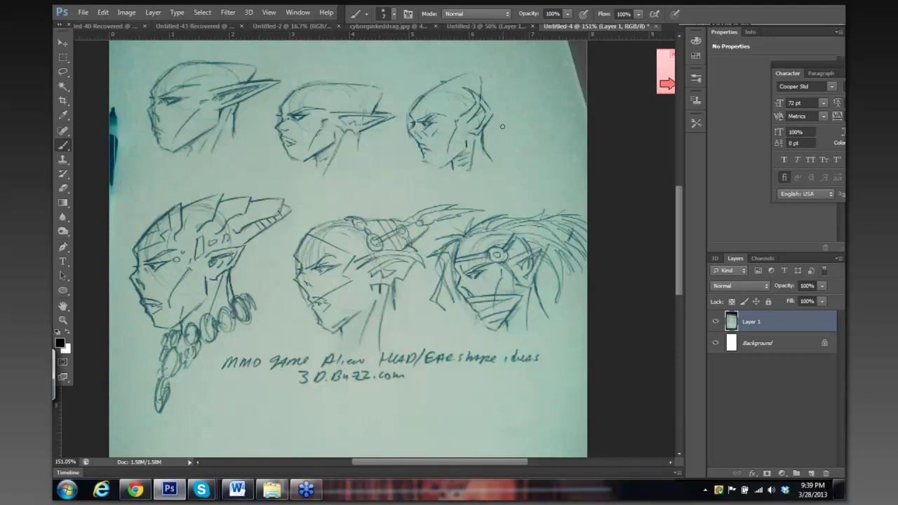
mouse_move(510, 130)
left_mouse_down()
mouse_move(545, 162)
mouse_move(527, 185)
mouse_move(347, 154)
mouse_move(352, 197)
left_mouse_up()
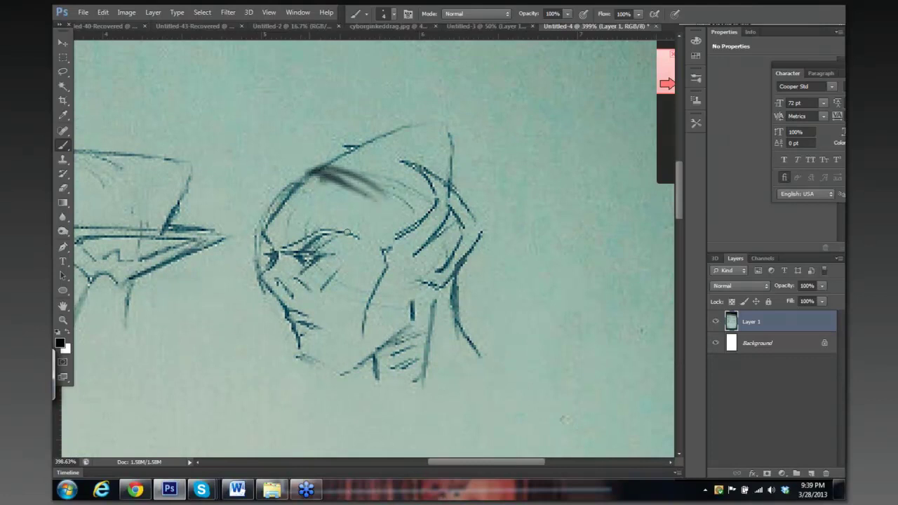
Paint dark hair strands over the head, a topknot bun on top, and long strands down its side
left_click_drag(306, 174, 347, 251)
mouse_move(322, 195)
left_mouse_down()
mouse_move(273, 180)
mouse_move(249, 228)
left_mouse_up()
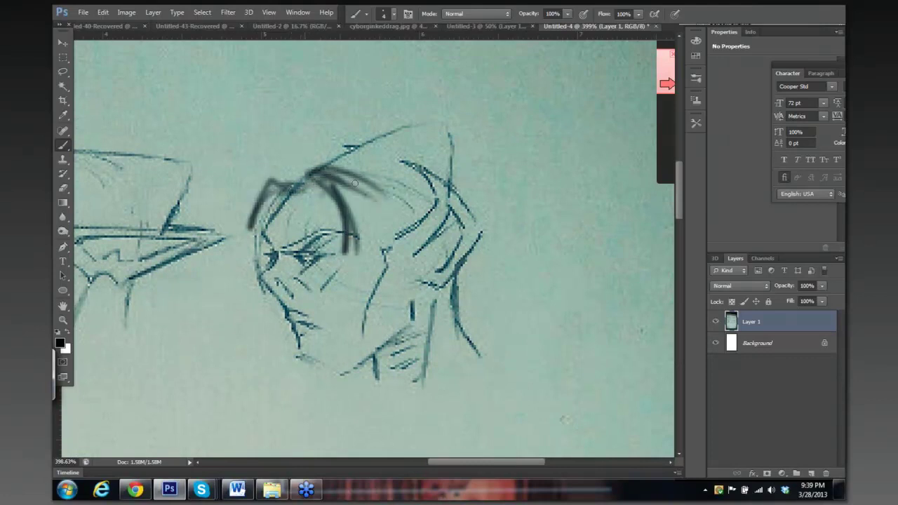
left_click_drag(302, 172, 376, 184)
mouse_move(344, 150)
left_mouse_down()
mouse_move(377, 184)
mouse_move(368, 185)
mouse_move(408, 204)
mouse_move(416, 172)
left_mouse_up()
mouse_move(387, 129)
left_mouse_down()
mouse_move(410, 123)
mouse_move(457, 156)
left_mouse_up()
mouse_move(429, 123)
left_mouse_down()
mouse_move(454, 102)
mouse_move(469, 125)
mouse_move(472, 181)
mouse_move(381, 219)
left_mouse_up()
mouse_move(332, 173)
left_mouse_down()
mouse_move(387, 212)
mouse_move(412, 317)
left_mouse_up()
left_click_drag(397, 235, 414, 309)
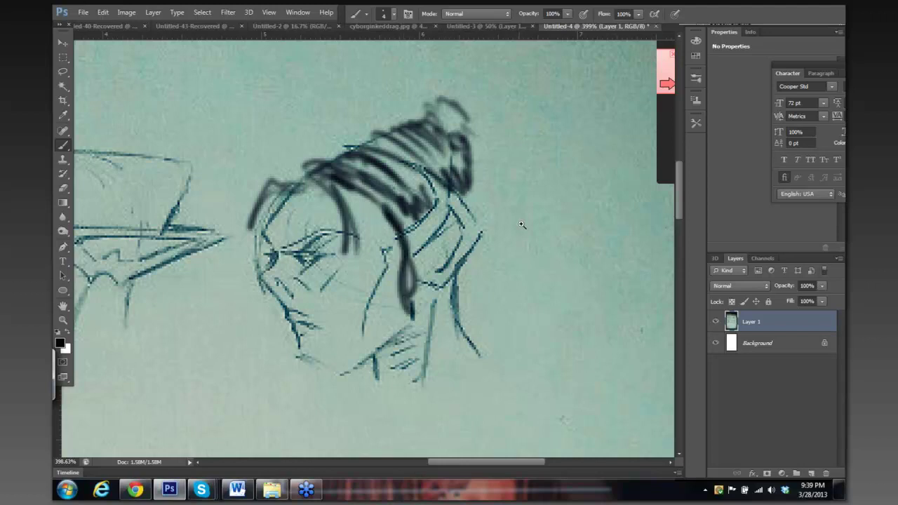
scroll(496, 228, "down", 5)
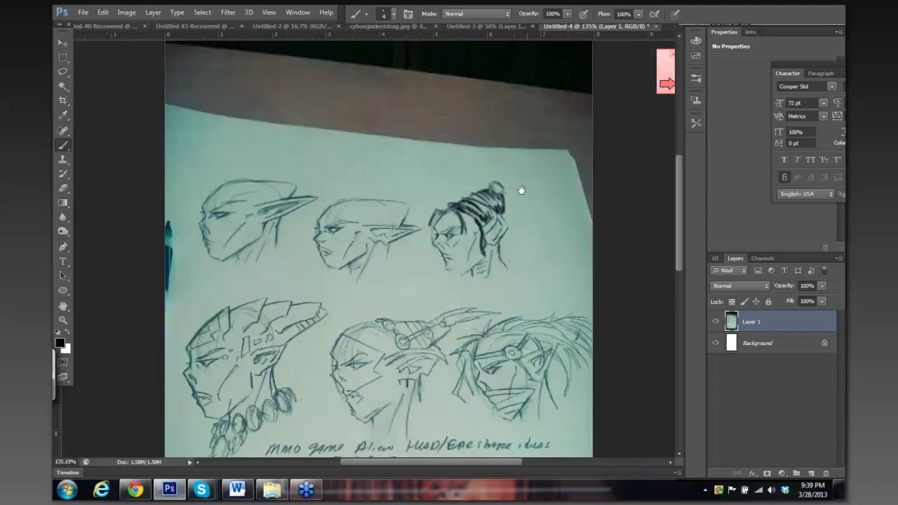
Zoom in on the second top-row head and paint a hooked hair strand, hanging strands and crown tufts
left_click_drag(523, 183, 517, 168)
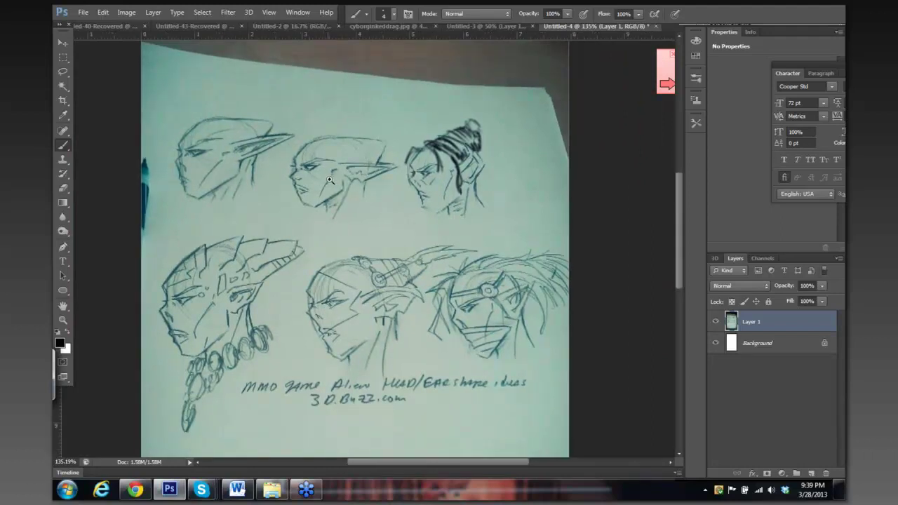
scroll(329, 181, "up", 1)
scroll(352, 201, "up", 4)
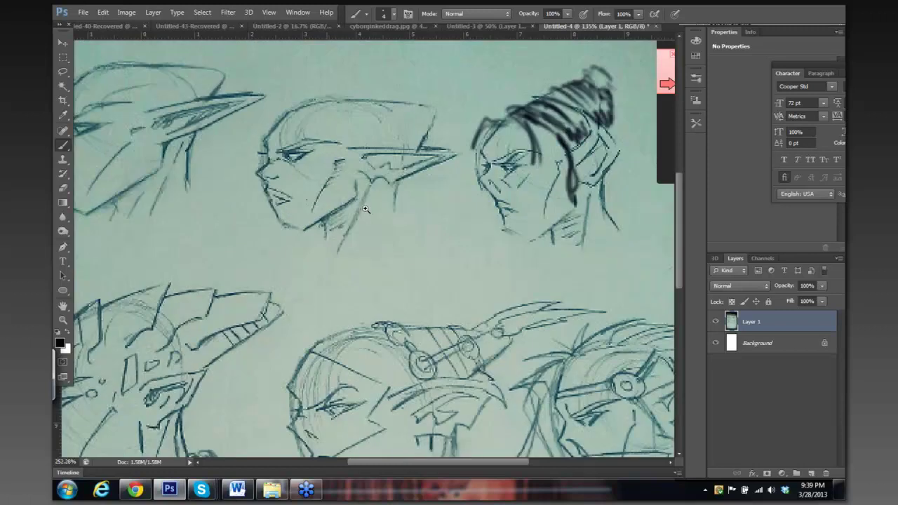
mouse_move(337, 171)
left_mouse_down()
mouse_move(348, 137)
mouse_move(374, 129)
mouse_move(405, 165)
mouse_move(365, 246)
mouse_move(386, 167)
mouse_move(394, 284)
left_mouse_up()
mouse_move(390, 176)
left_mouse_down()
mouse_move(417, 319)
mouse_move(381, 274)
left_mouse_up()
mouse_move(359, 149)
left_mouse_down()
mouse_move(345, 173)
mouse_move(379, 140)
mouse_move(354, 158)
left_mouse_up()
mouse_move(245, 156)
left_mouse_down()
mouse_move(209, 143)
mouse_move(202, 179)
left_mouse_up()
left_click_drag(214, 139, 203, 177)
Draw a pointed arrow-like shape beneath the chin, then zoom back out
left_click_drag(215, 343, 191, 388)
left_click_drag(211, 344, 231, 435)
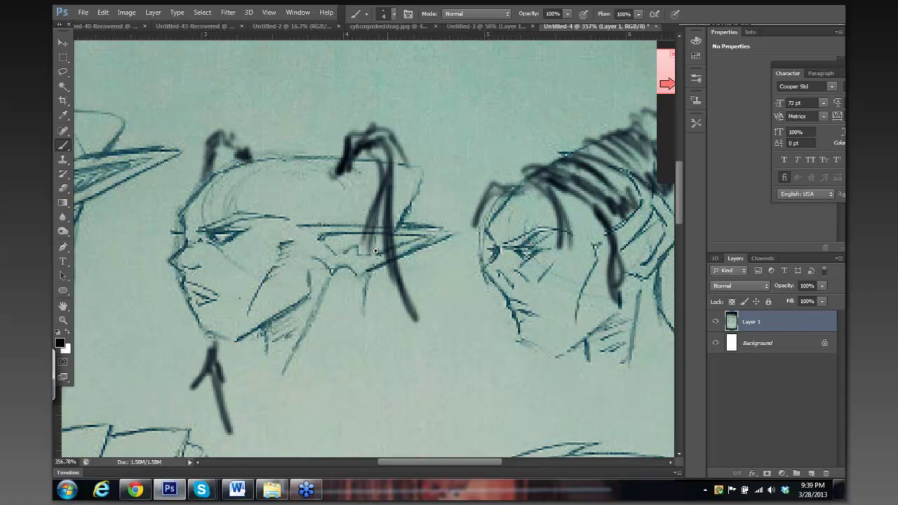
scroll(376, 251, "down", 3)
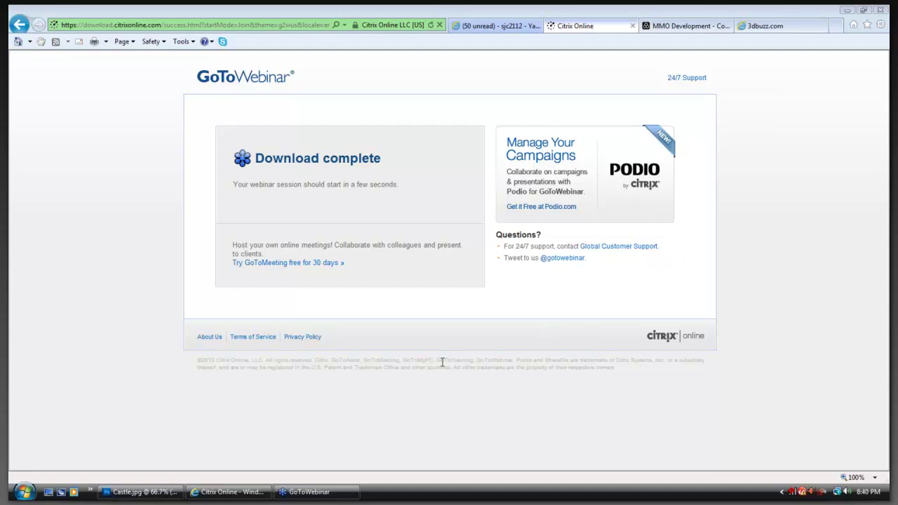
Switch from Internet Explorer back to the Castle.jpg painting in Photoshop
left_click(149, 493)
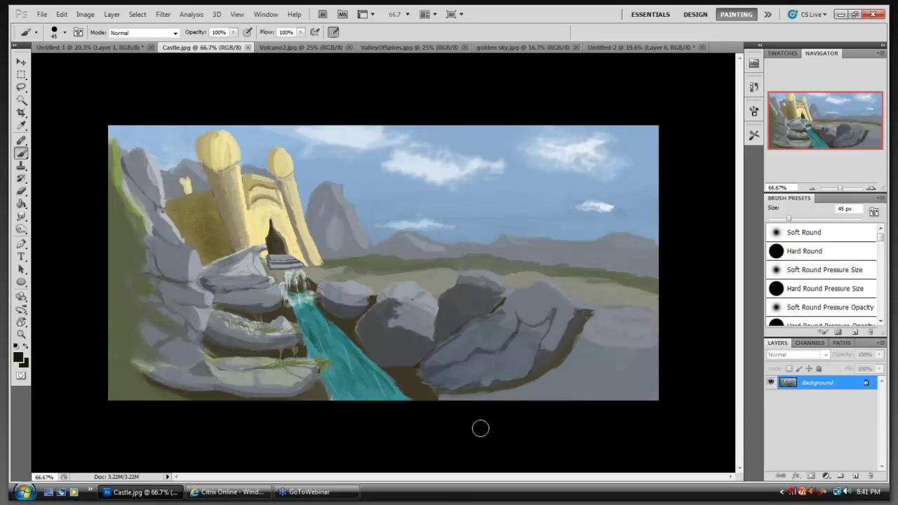
Open Island_Thumbnails, Jungle, landscape_01, mountain city, symbiotic hive and Underwater Thumbnails together via File > Open
left_click(43, 14)
left_click(53, 36)
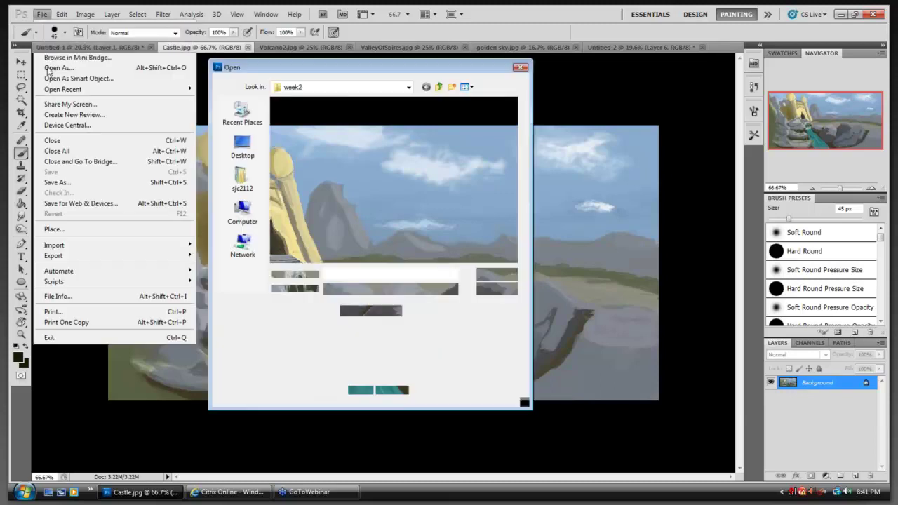
left_click(439, 87)
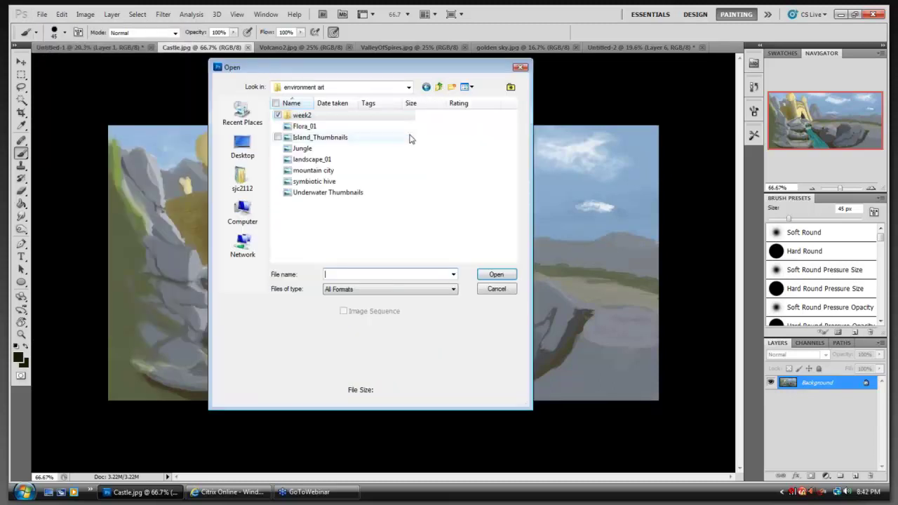
left_click(351, 140)
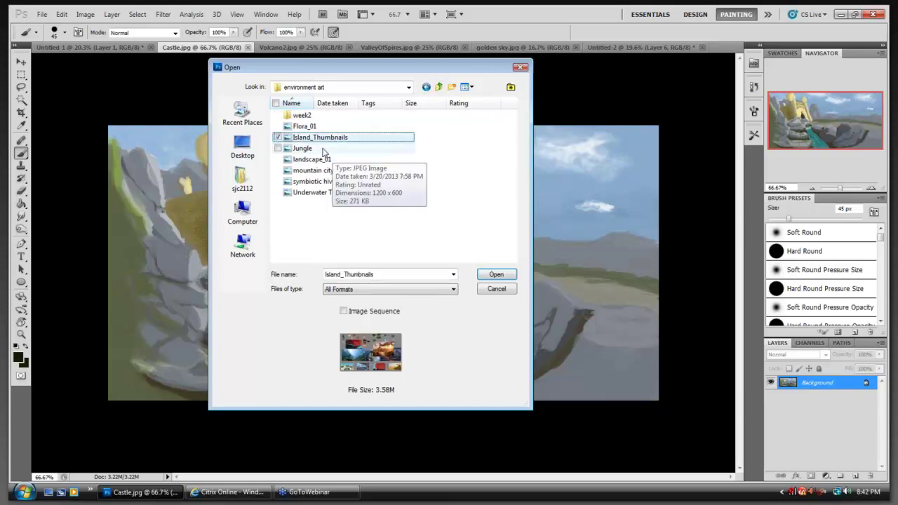
left_click(323, 153, "ctrl")
left_click(321, 160, "ctrl")
left_click(322, 170, "ctrl")
left_click(324, 182, "ctrl")
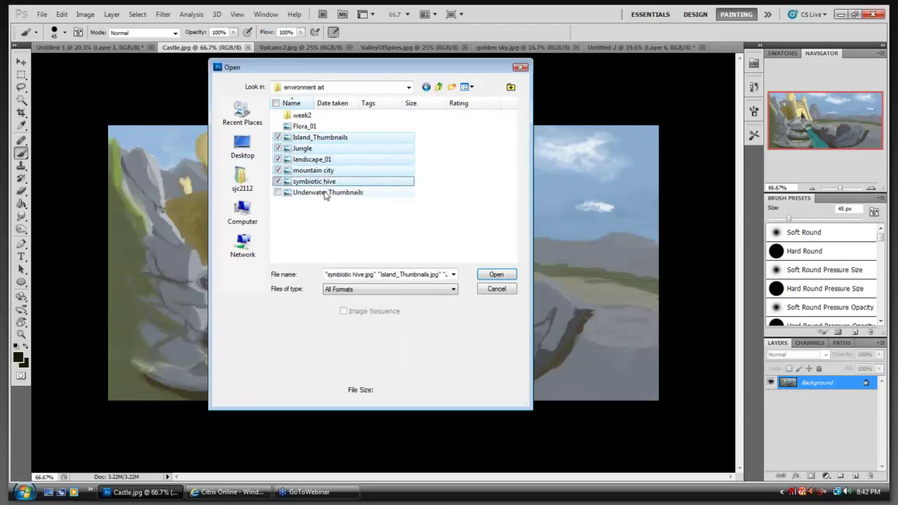
left_click(326, 192, "ctrl")
left_click(496, 274)
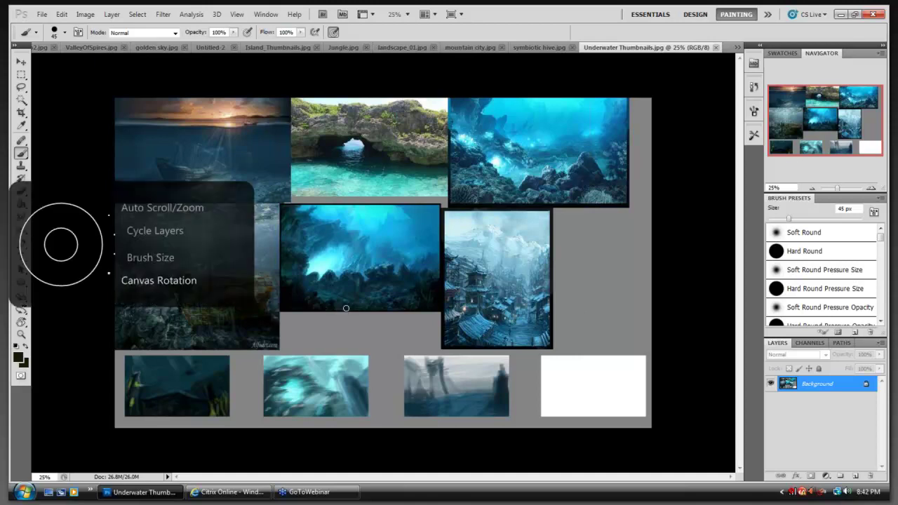
Zoom in on the Underwater Thumbnails sheet and bring its lower thumbnails into view
scroll(346, 308, "down", 1)
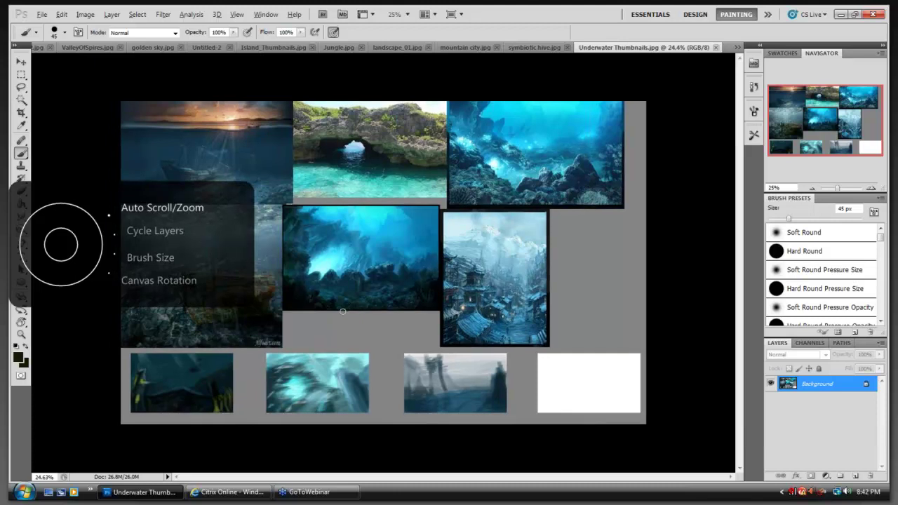
scroll(344, 309, "up", 1)
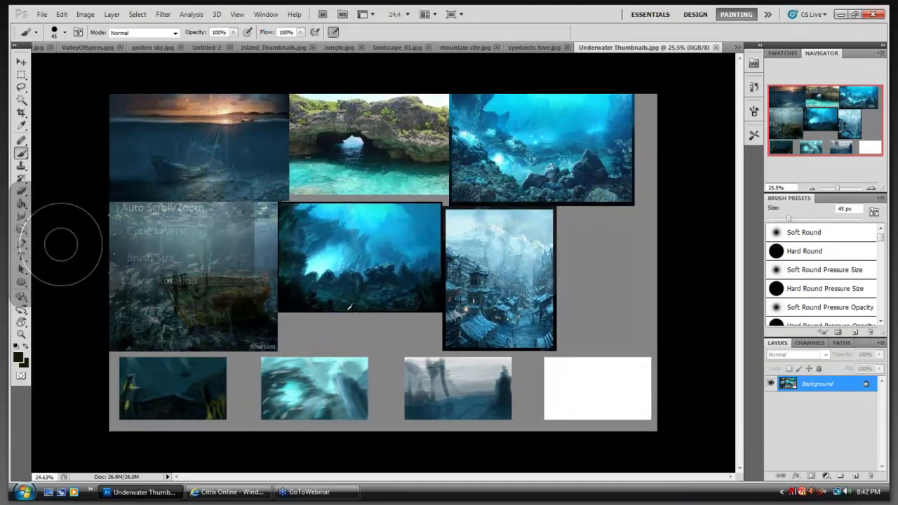
scroll(349, 306, "up", 2)
scroll(344, 311, "up", 2)
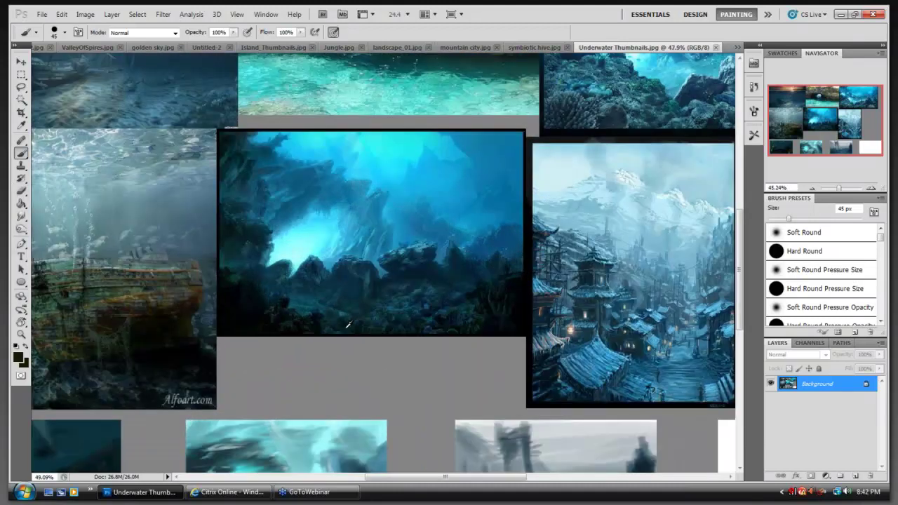
scroll(347, 325, "up", 1)
left_click_drag(332, 332, 598, 129)
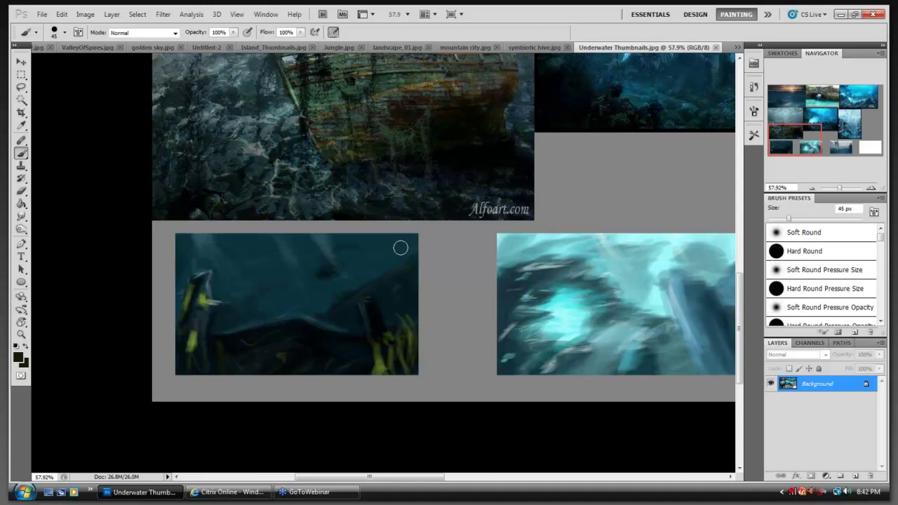
Pan right along the bottom underwater thumbnails, then view landscape_01 and Island_Thumbnails
left_click_drag(476, 257, 471, 264)
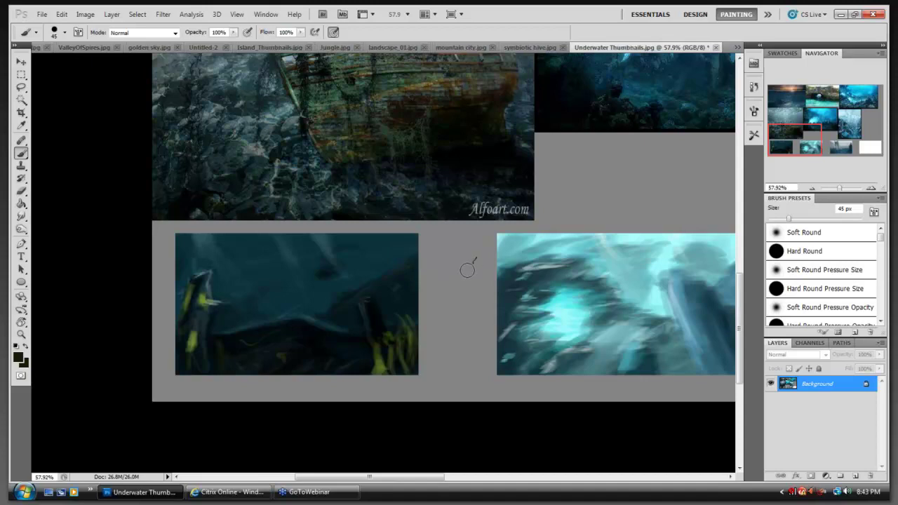
key("space")
left_click_drag(471, 271, 414, 269)
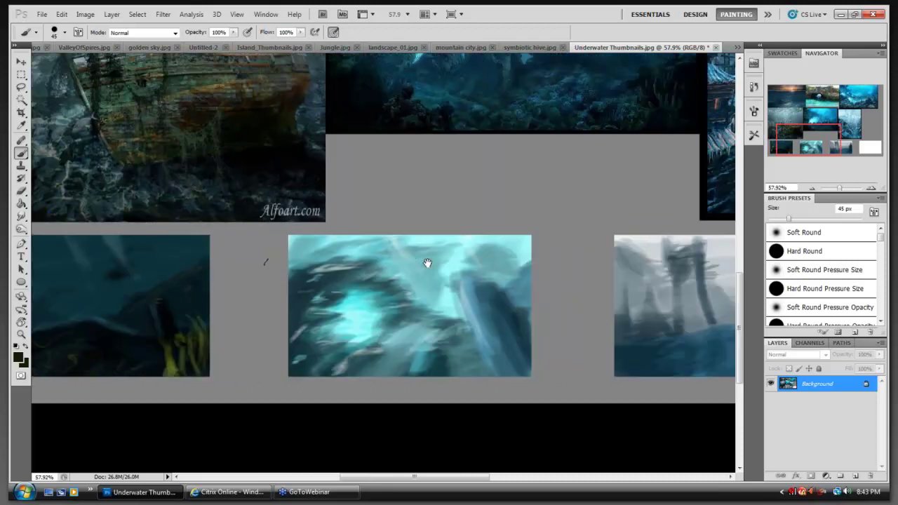
left_click_drag(574, 283, 415, 259)
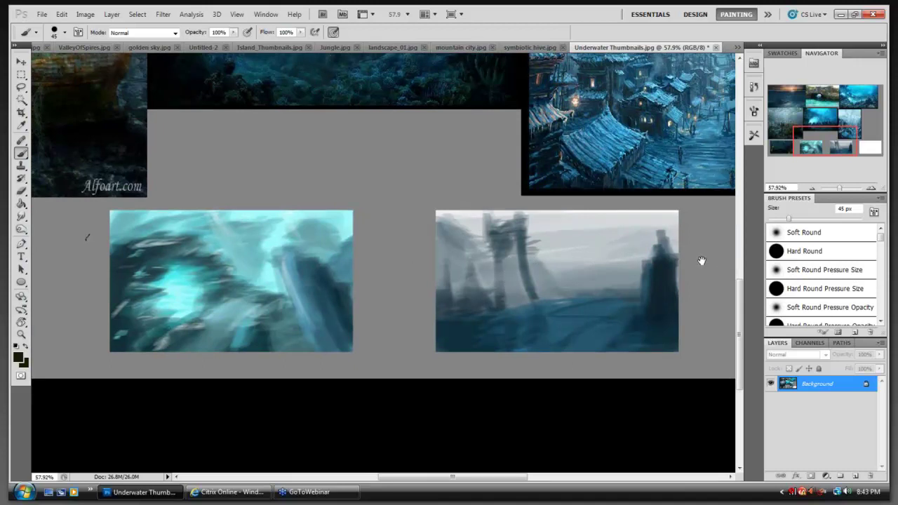
mouse_move(707, 261)
left_mouse_down()
mouse_move(461, 262)
mouse_move(556, 268)
left_mouse_up()
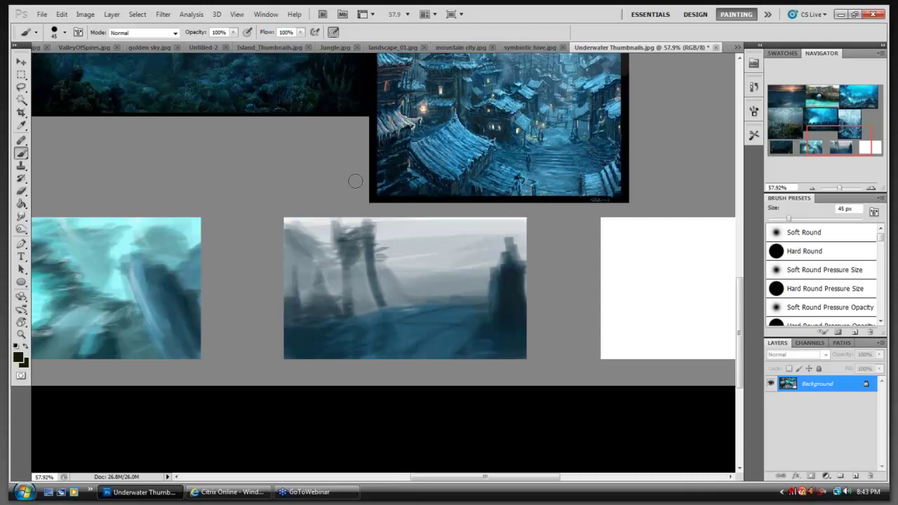
left_click(394, 49)
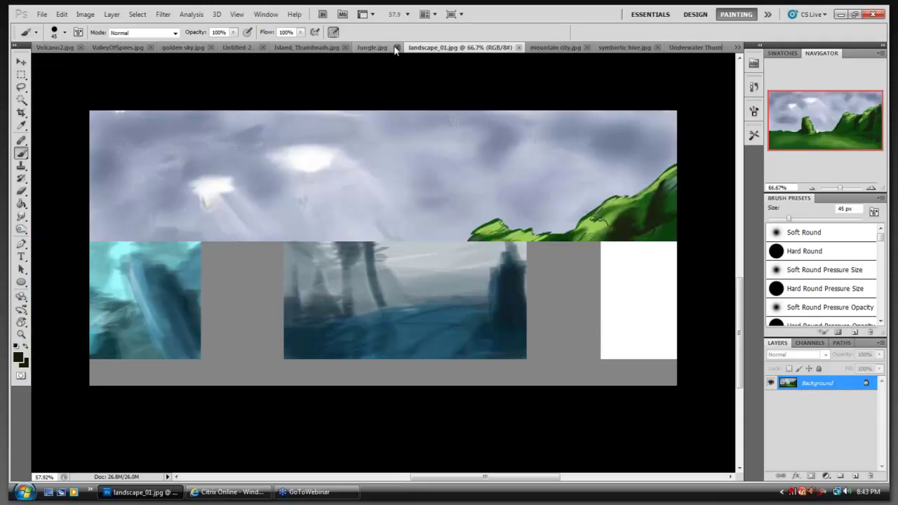
left_click(359, 49)
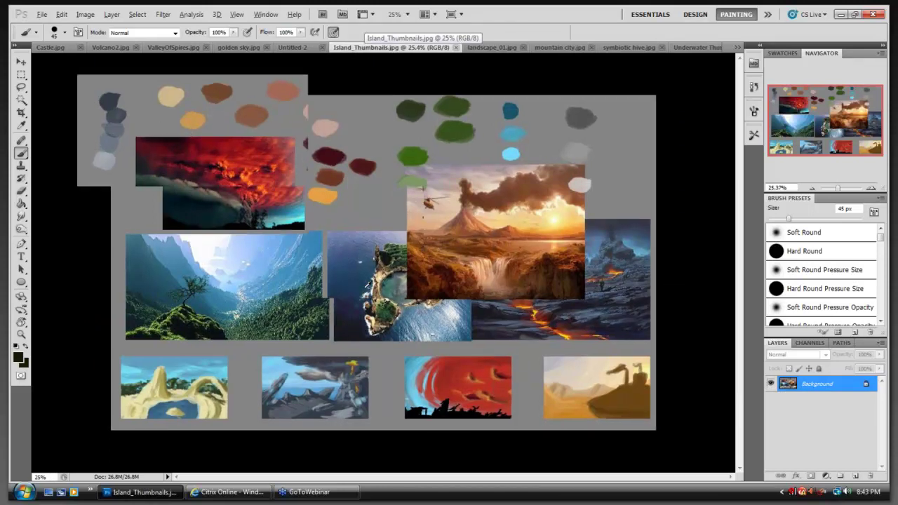
Zoom in on the painted island thumbnails, then paint and undo a dark test stroke
scroll(375, 269, "up", 2)
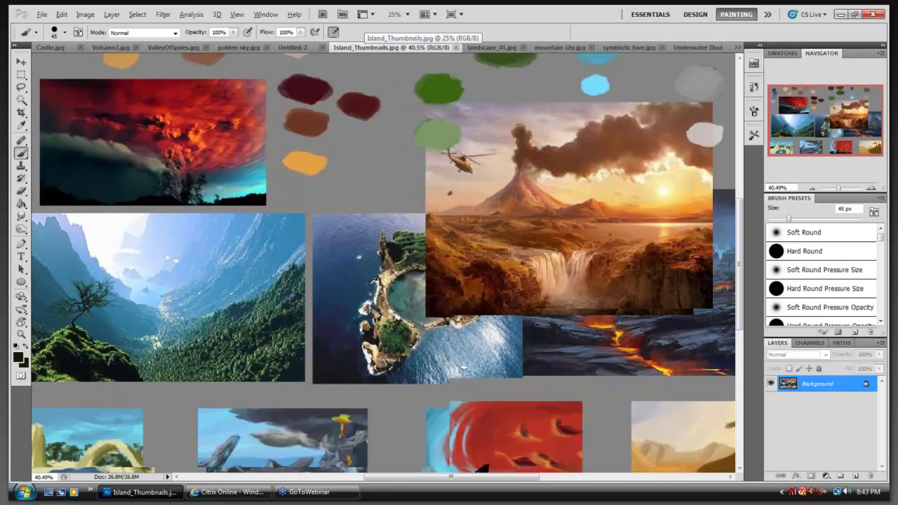
scroll(358, 285, "up", 2)
mouse_move(358, 285)
left_mouse_down()
mouse_move(424, 169)
mouse_move(449, 221)
mouse_move(515, 193)
left_mouse_up()
left_click_drag(423, 199, 411, 183)
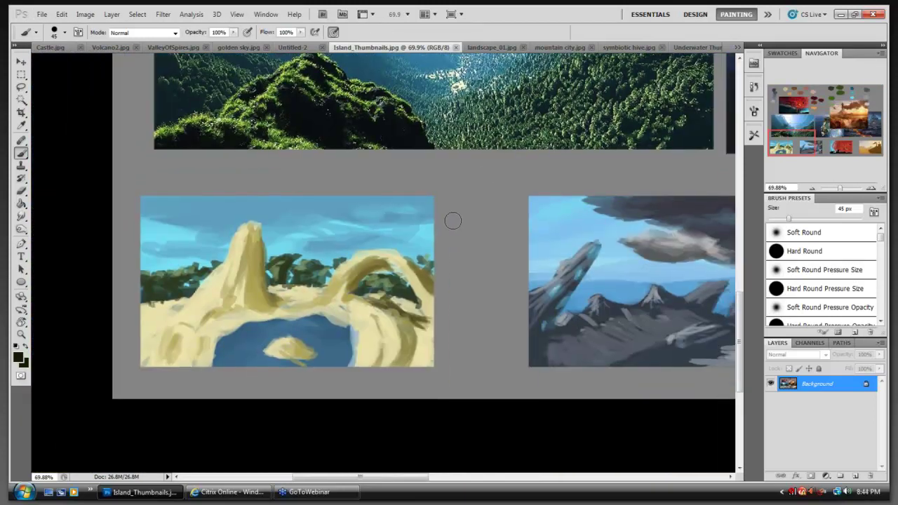
left_click(478, 275)
left_click_drag(478, 275, 444, 276)
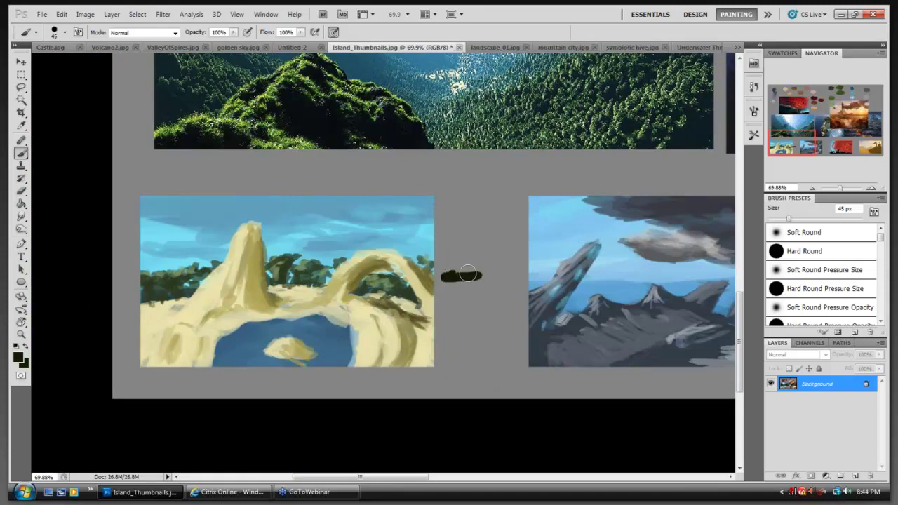
key("ctrl+z")
key("ctrl+alt+z")
Pan across the sheet until the red swirling-sky thumbnail sits centred in the window
mouse_move(456, 323)
left_mouse_down()
mouse_move(334, 324)
mouse_move(286, 312)
left_mouse_up()
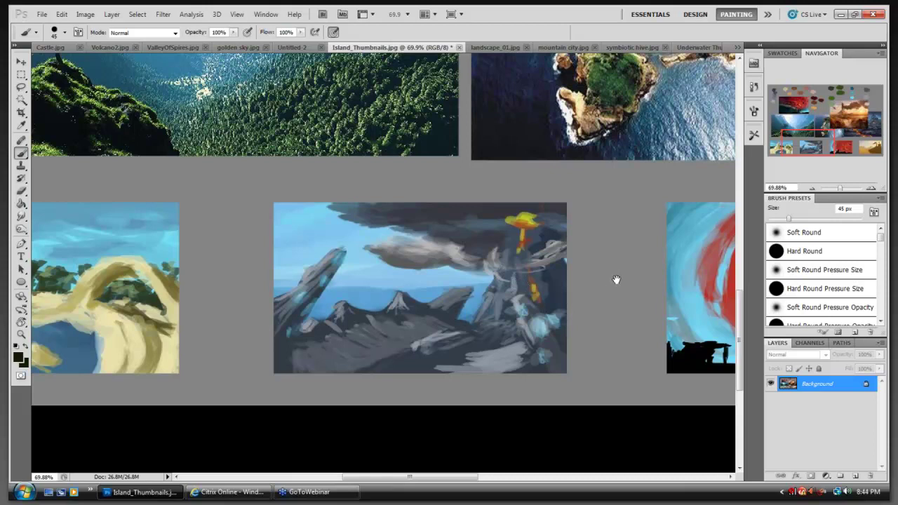
left_click_drag(617, 280, 411, 274)
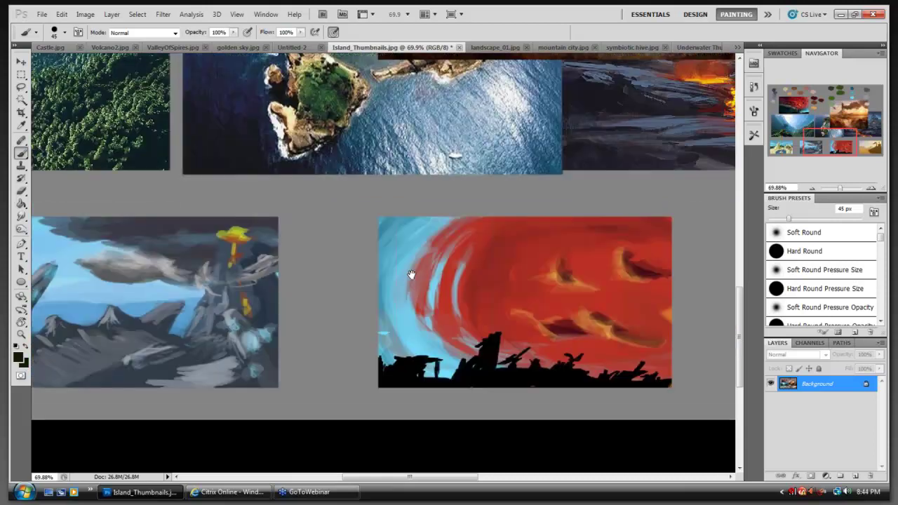
scroll(495, 278, "right", 5)
scroll(395, 297, "right", 5)
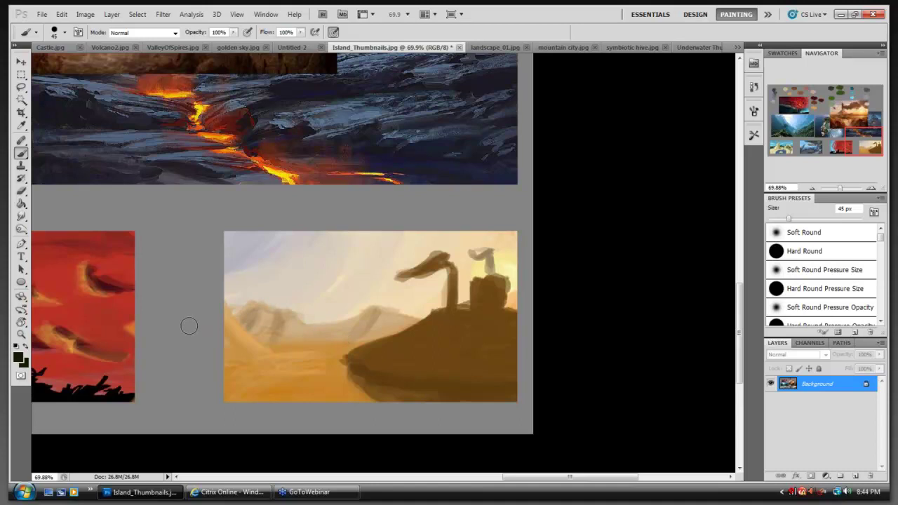
left_click_drag(186, 324, 399, 301)
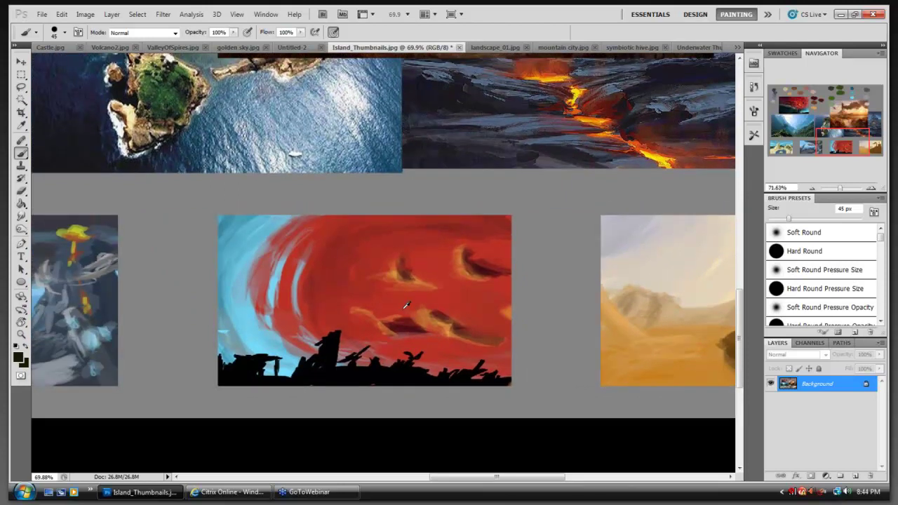
Zoom to about 107% and brush blue streaks up-left across the red thumbnail's left edge
scroll(405, 306, "up", 4)
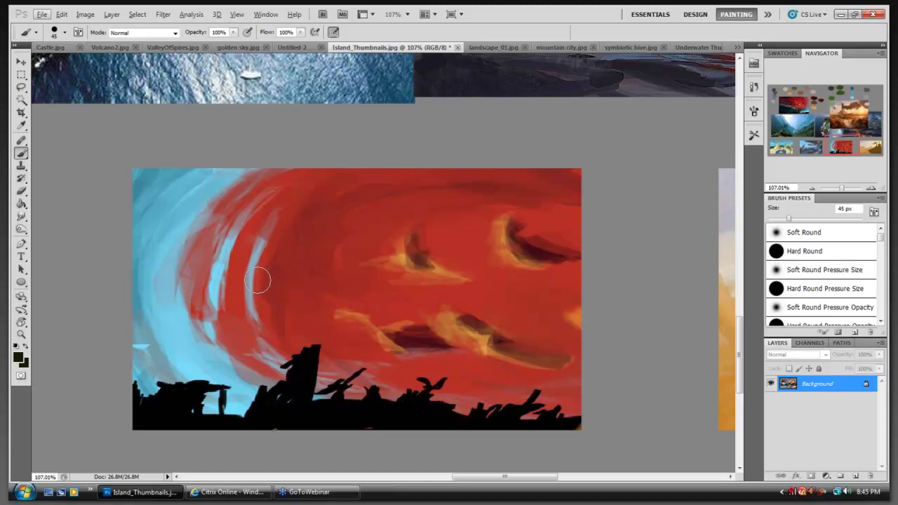
left_click_drag(254, 264, 217, 233)
Undo the stray dark brush stroke on the red sky thumbnail
key("ctrl+z")
left_click(110, 49)
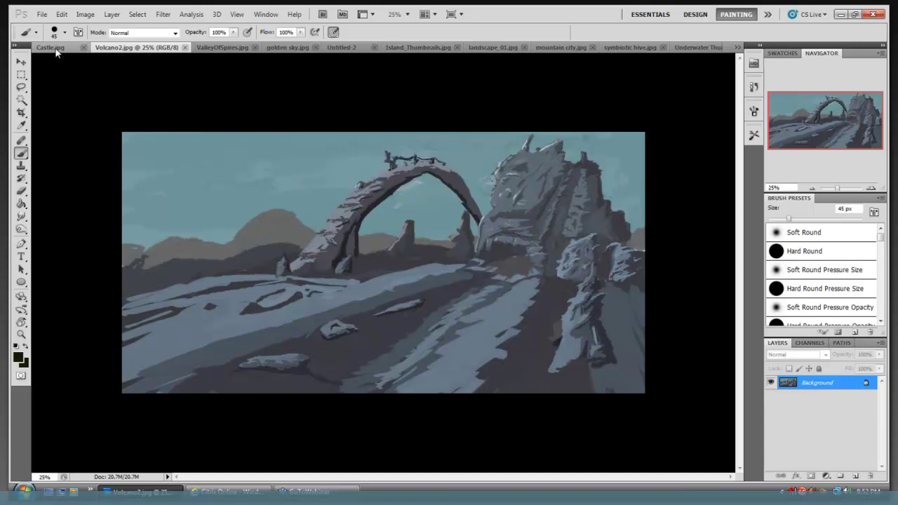
Bring the Castle.jpg painting with yellow towers and waterfall to the front
left_click(59, 48)
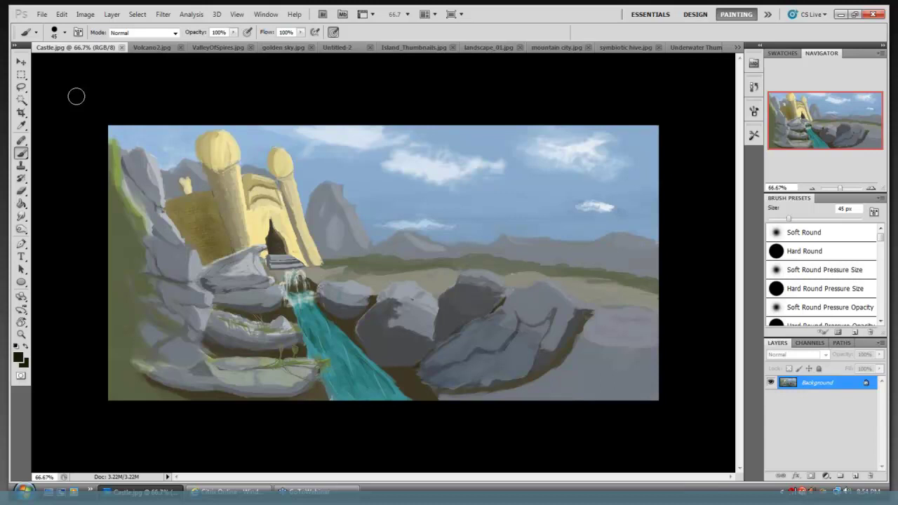
Open Flora_01.jpg, the three creature-plant sketch, from the environment art folder
left_click(42, 14)
left_click(51, 36)
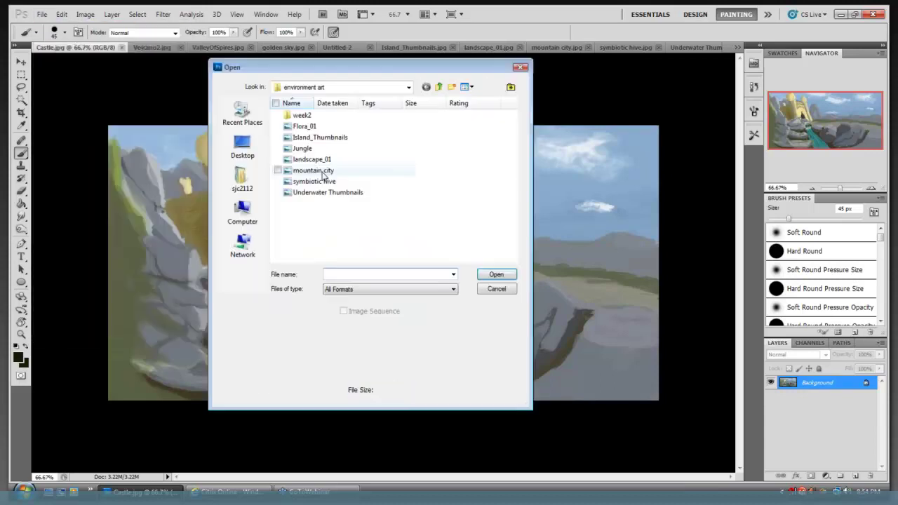
left_click(309, 126)
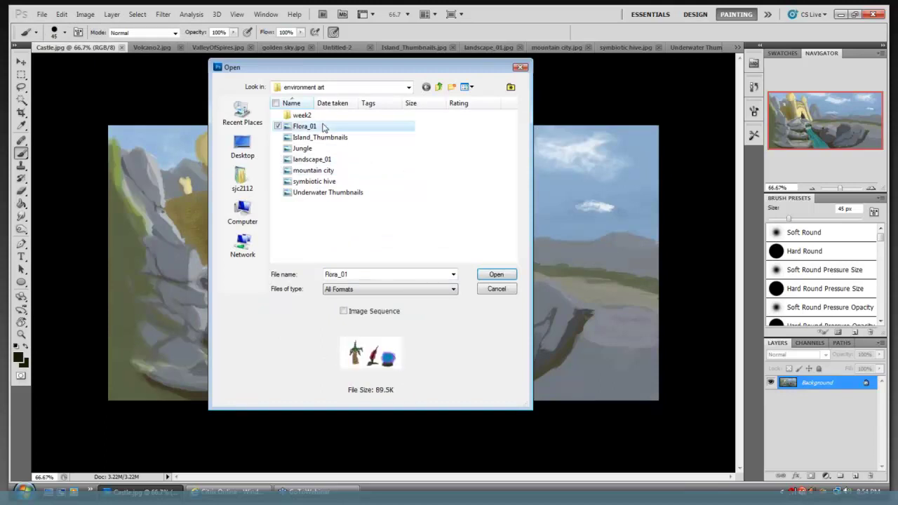
left_click(495, 276)
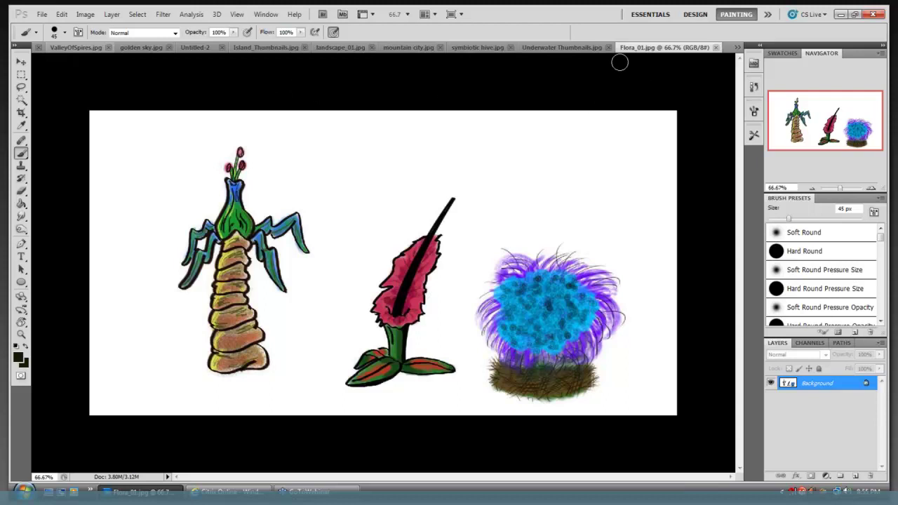
Close Underwater Thumbnails, symbiotic hive, mountain city, landscape_01 and Island_Thumbnails without saving
left_click(608, 48)
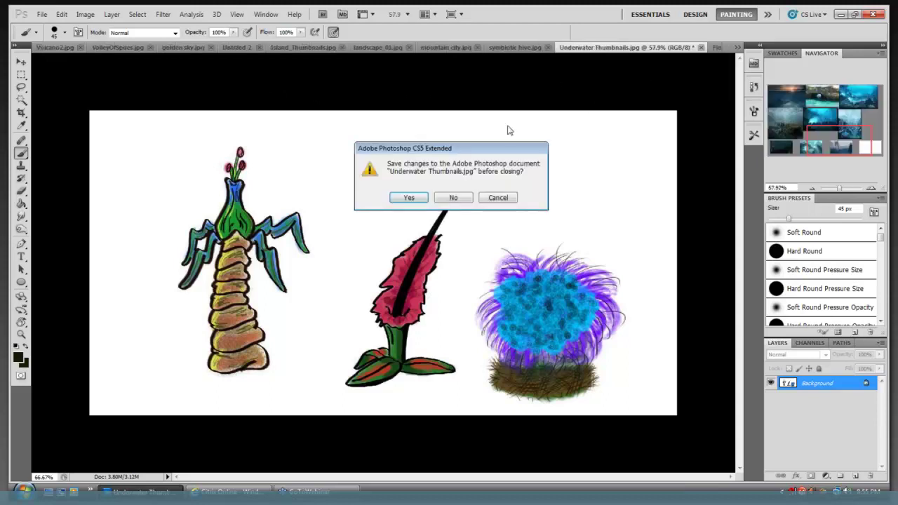
left_click(455, 198)
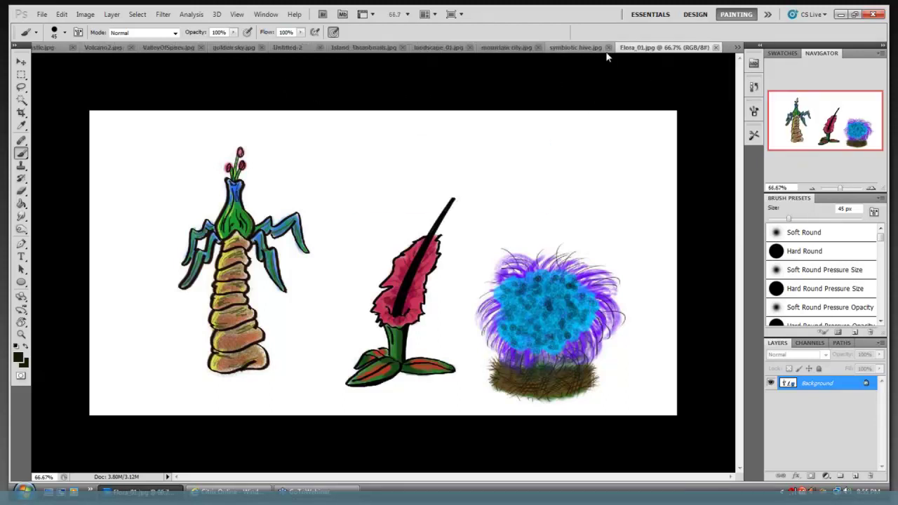
left_click(609, 48)
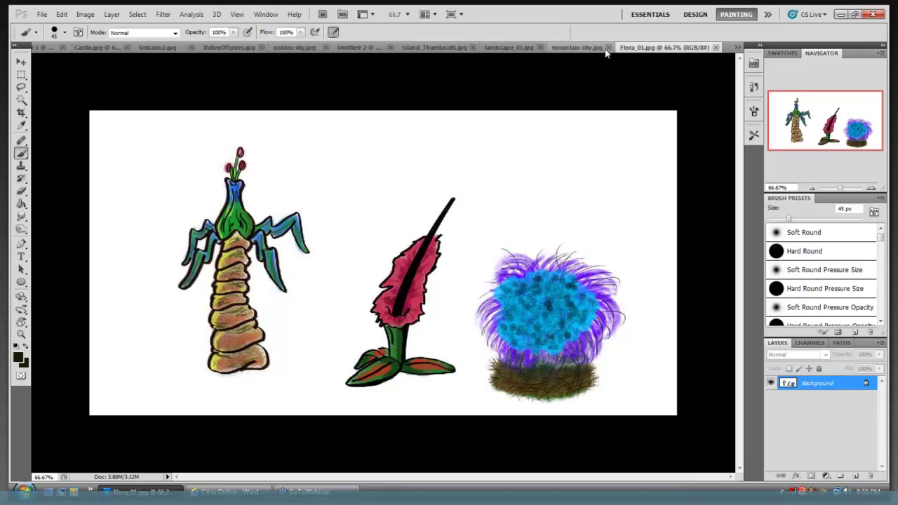
left_click(608, 48)
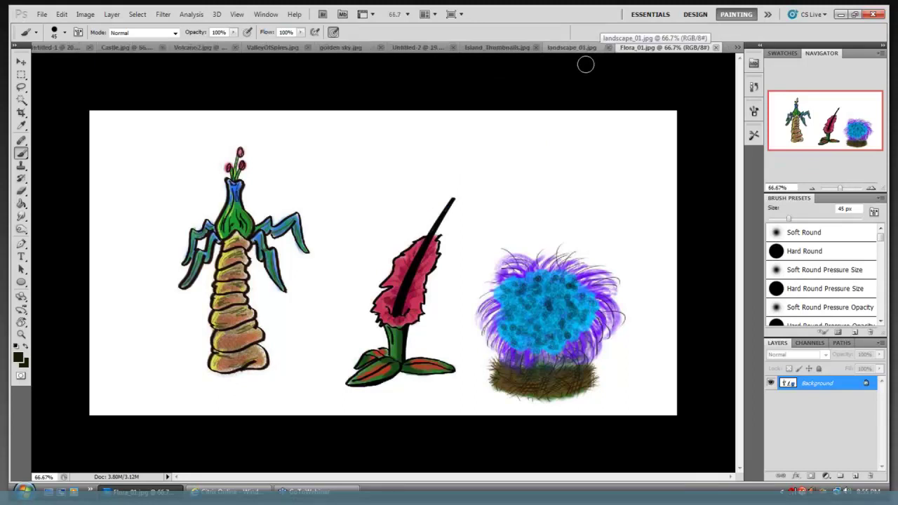
left_click(608, 48)
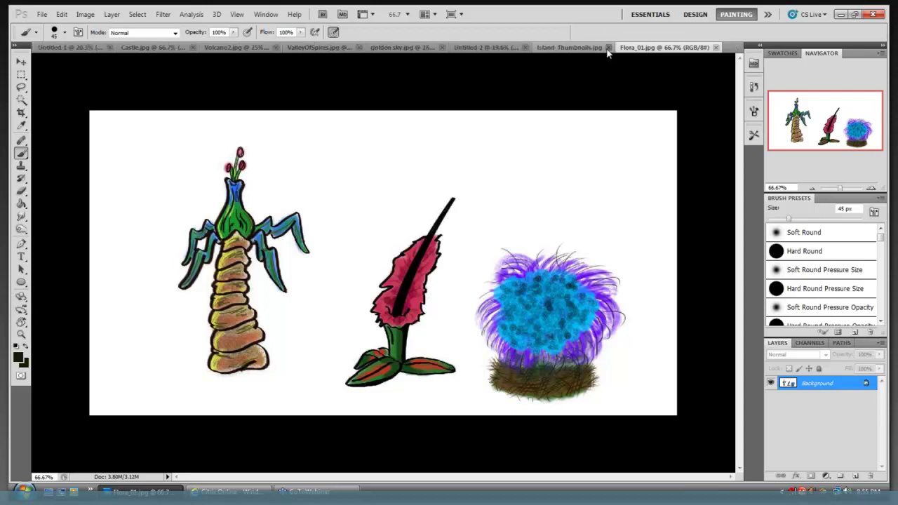
left_click(607, 48)
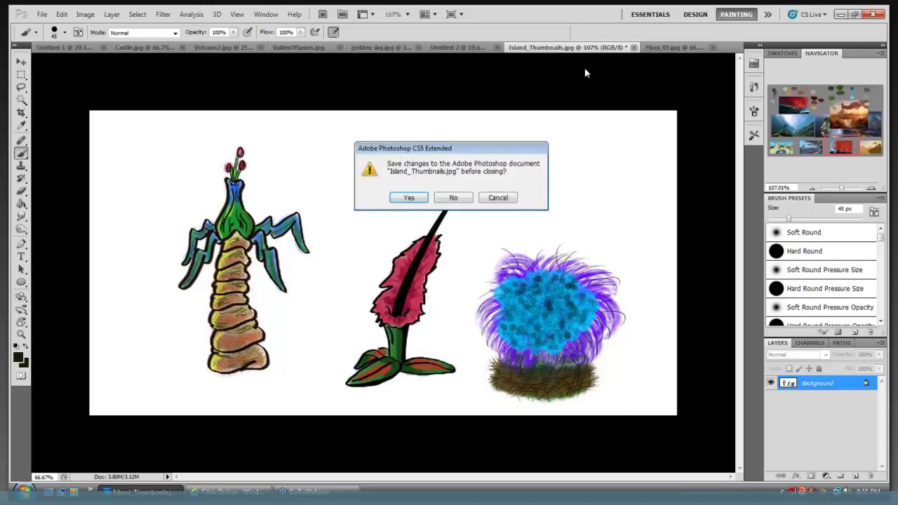
left_click(455, 198)
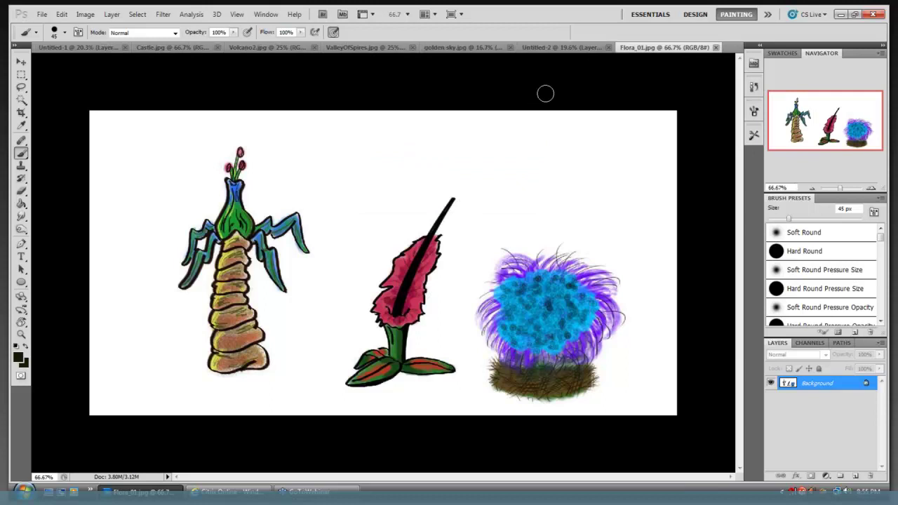
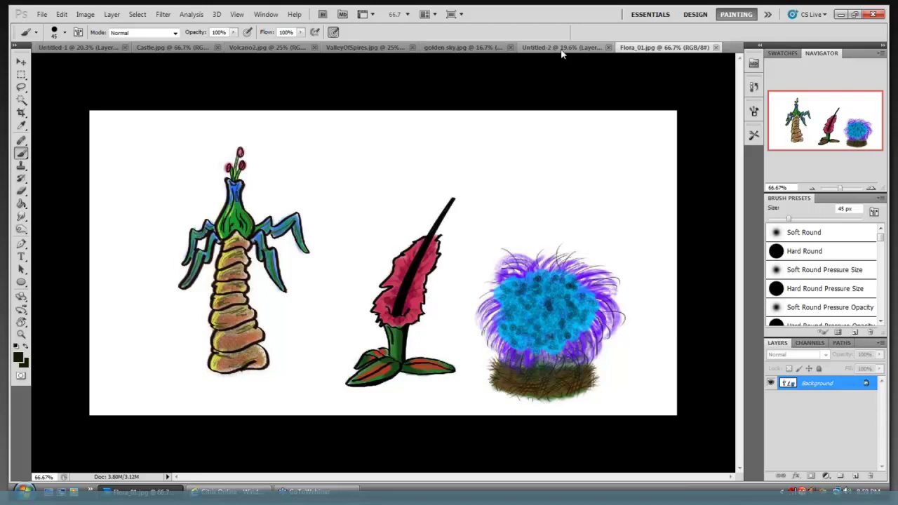
Switch to the Untitled-2 green-and-orange forest river painting
left_click(562, 48)
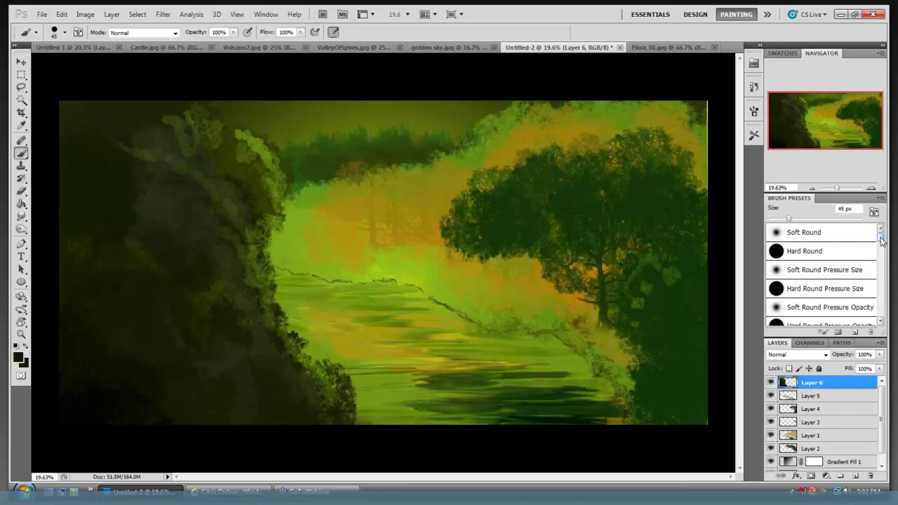
Scroll the Brush Presets list past Spatter, Chalk, Smoke and Water to the Foliage and Tree Top presets
left_click_drag(882, 240, 884, 254)
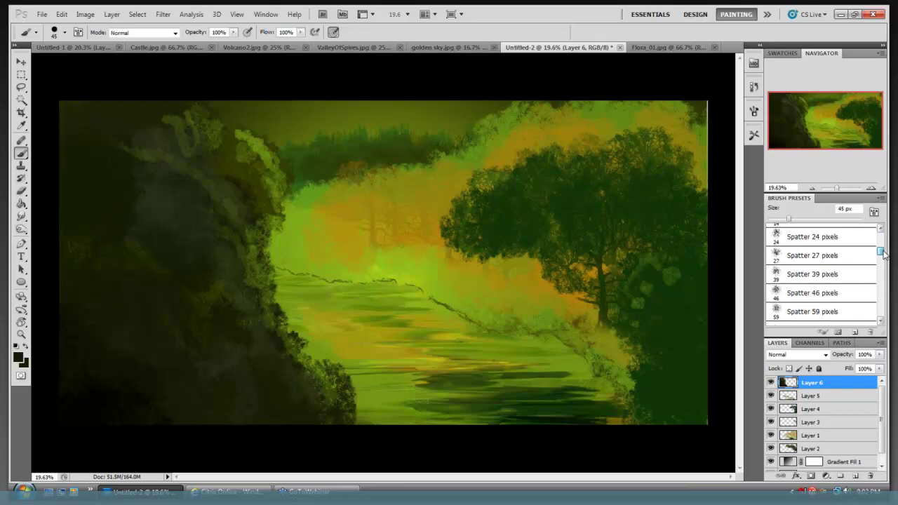
left_click_drag(884, 255, 888, 283)
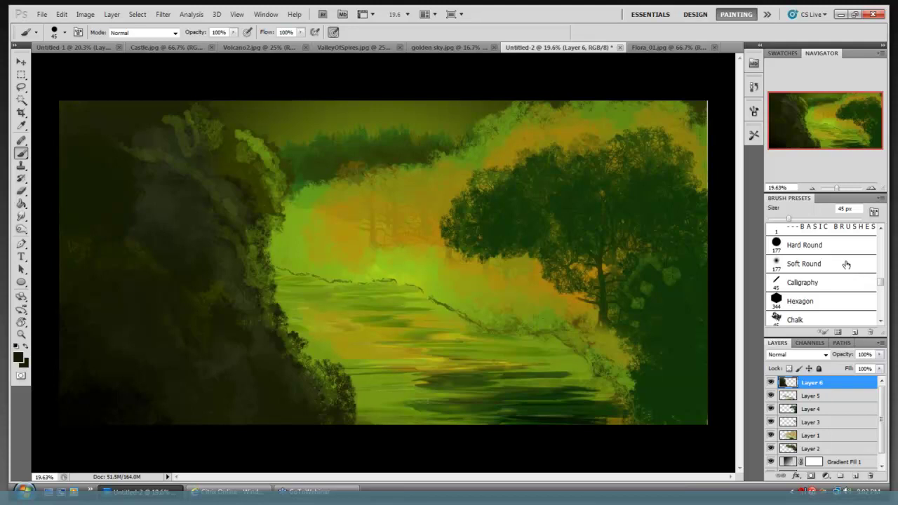
left_click(882, 322)
left_click_drag(881, 322, 882, 322)
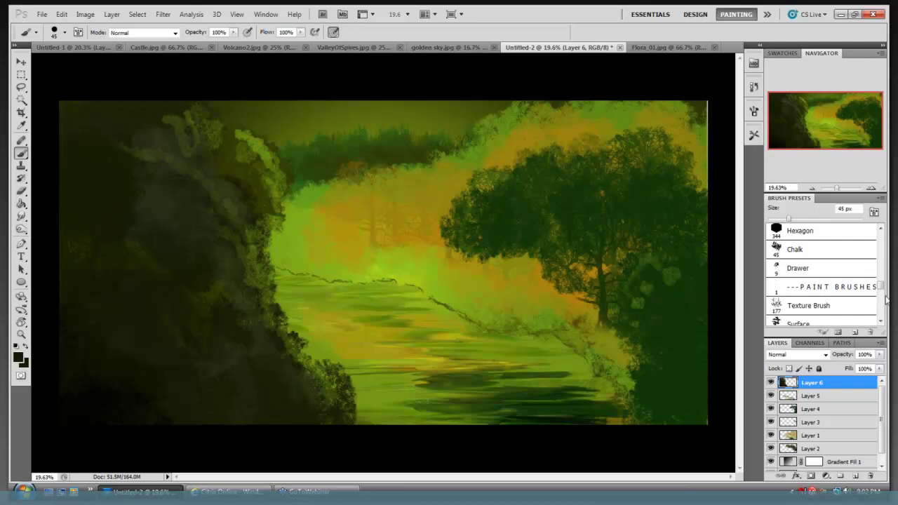
left_click_drag(884, 289, 885, 297)
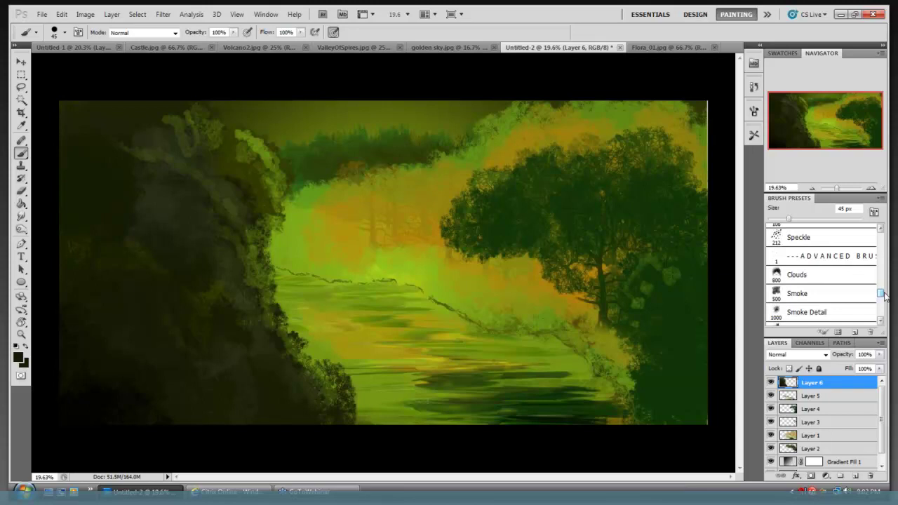
left_click_drag(883, 294, 883, 298)
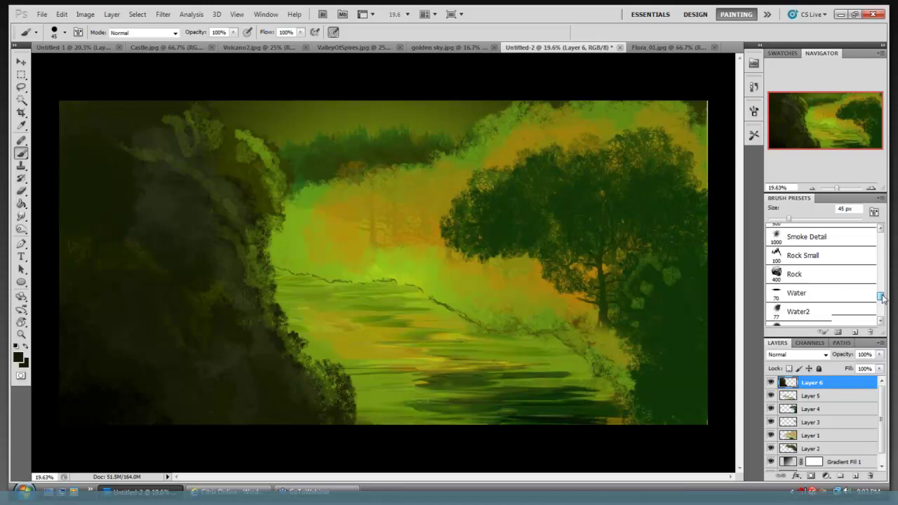
left_click_drag(884, 298, 882, 307)
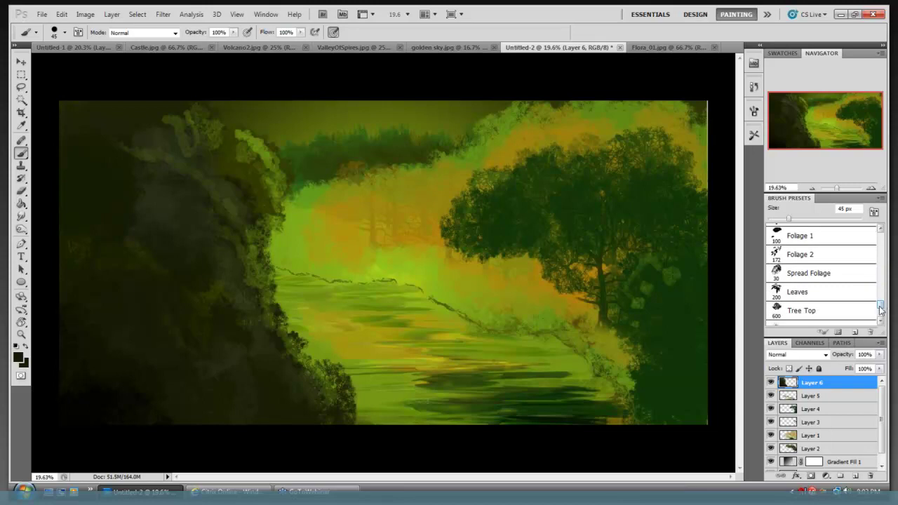
Paint dense dark tree-top foliage at the cliff edge with the Tree Top brush
left_click(797, 310)
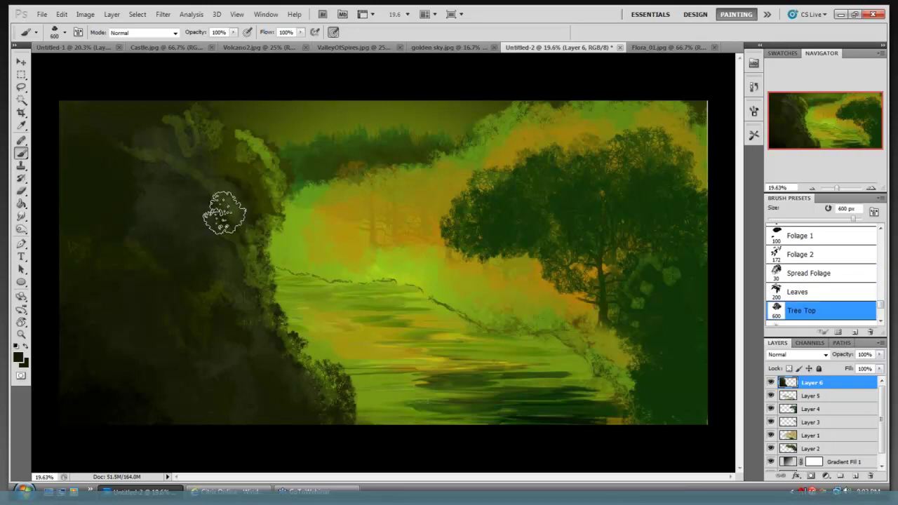
mouse_move(281, 226)
left_mouse_down()
mouse_move(289, 212)
mouse_move(300, 214)
mouse_move(319, 242)
left_mouse_up()
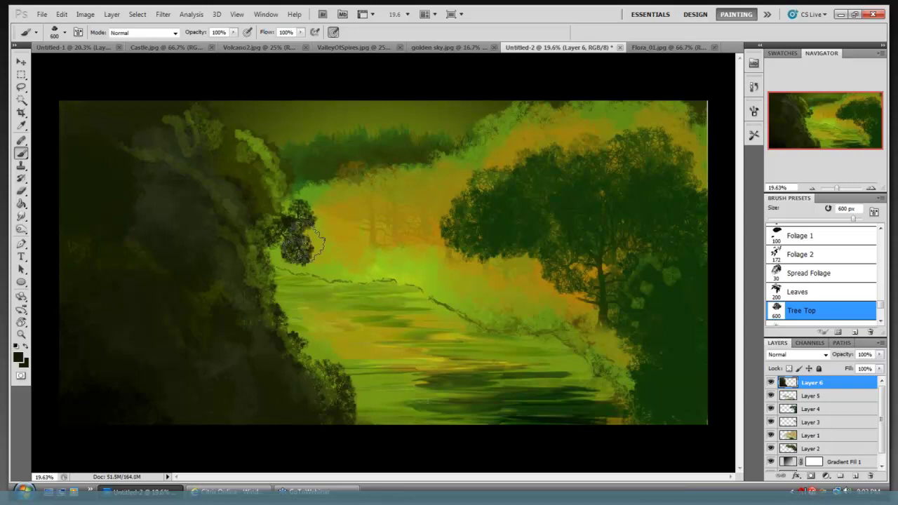
left_click(291, 228)
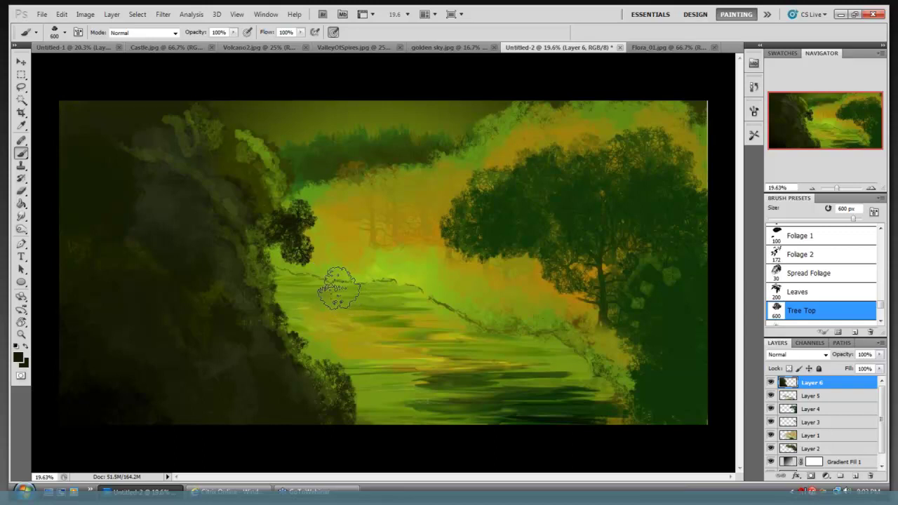
left_click(288, 258)
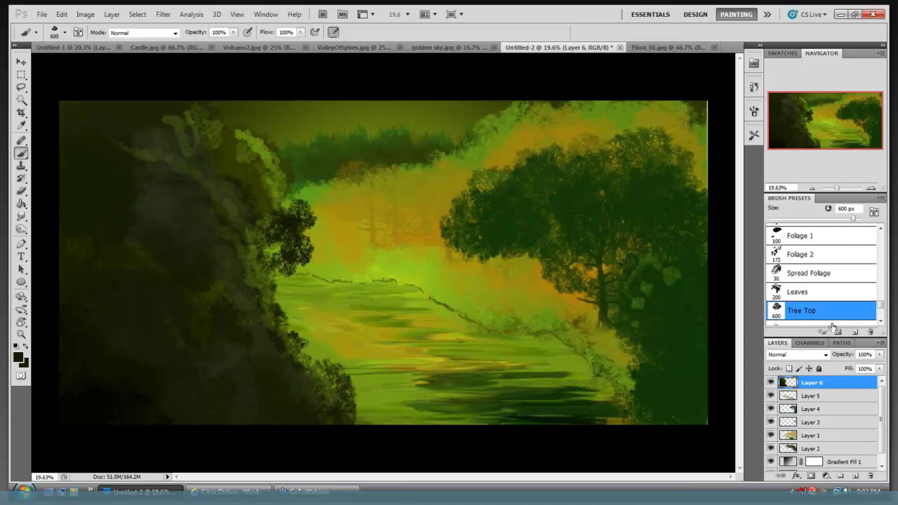
Stamp a band of dead trees along the horizon and a second clump below with Dead Trees 3
left_click(881, 320)
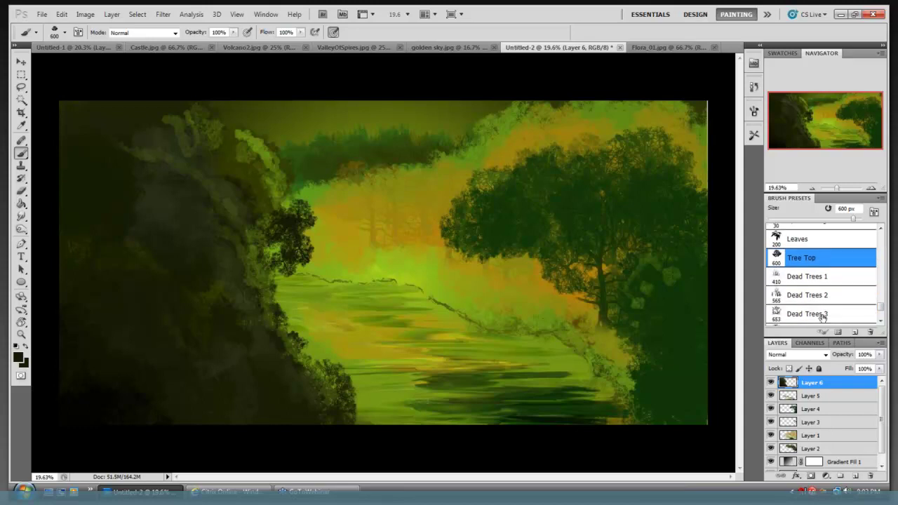
left_click(821, 316)
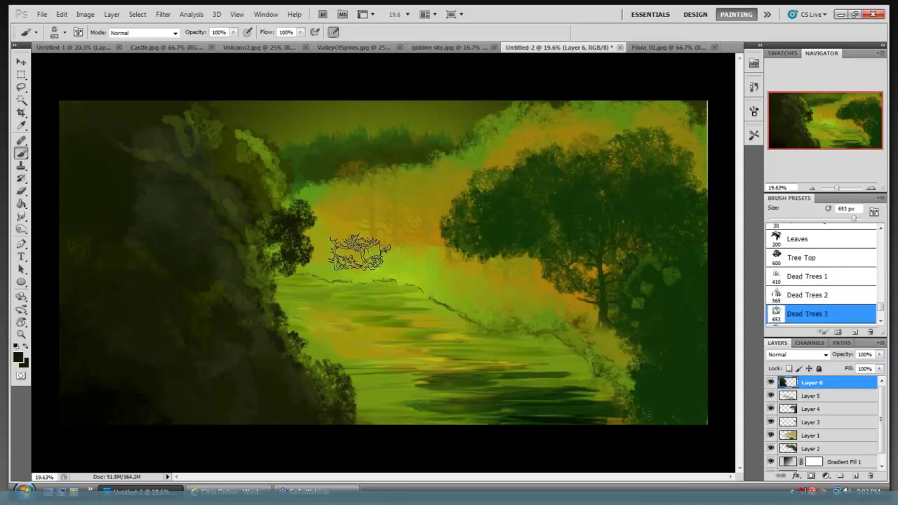
left_click_drag(361, 250, 414, 261)
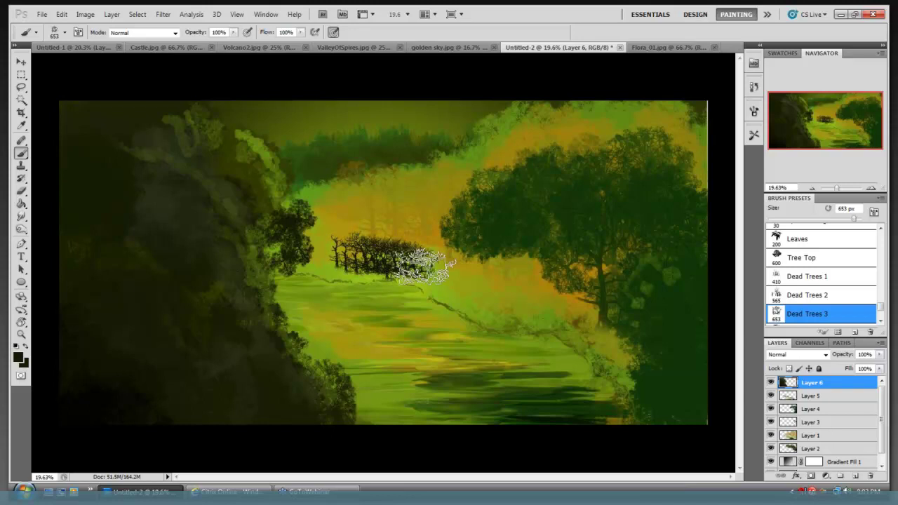
left_click(430, 306)
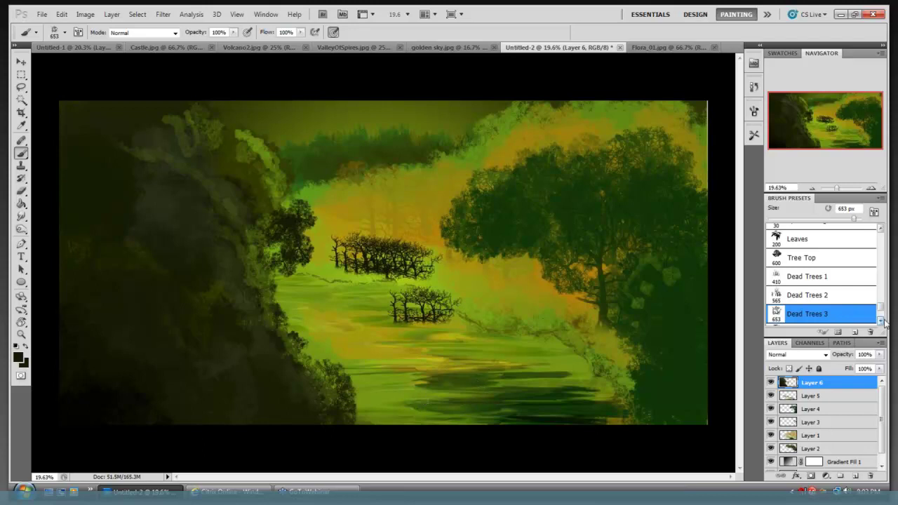
Scroll further down the brush presets and choose the Forest preset
left_click(882, 321)
left_click(881, 320)
left_click(881, 320)
left_click(881, 321)
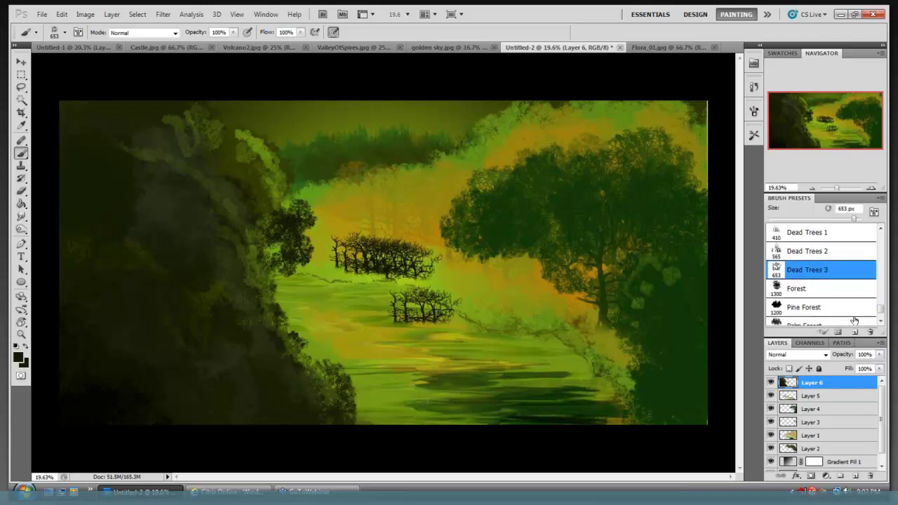
left_click(796, 288)
Dab a dark forest clump, then paint Pine Forest silhouettes along the upper treeline
left_click_drag(381, 200, 394, 201)
left_click(803, 307)
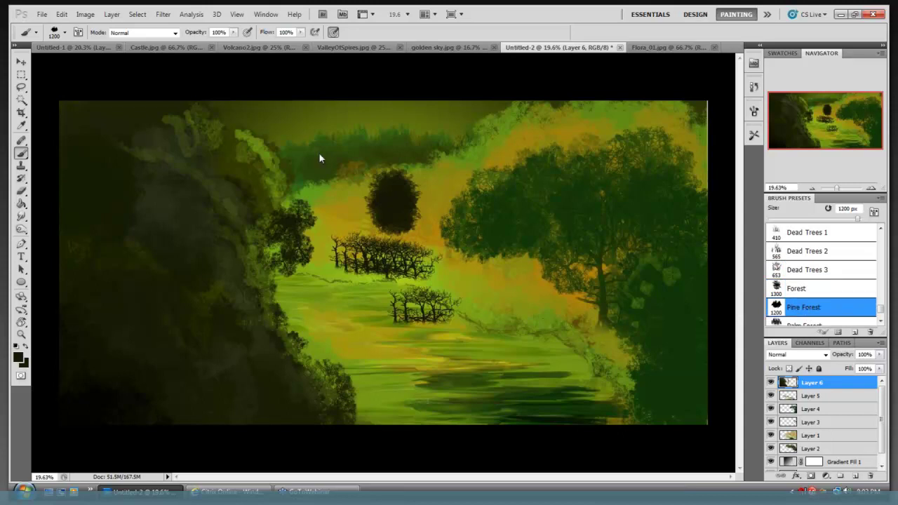
left_click_drag(315, 145, 394, 144)
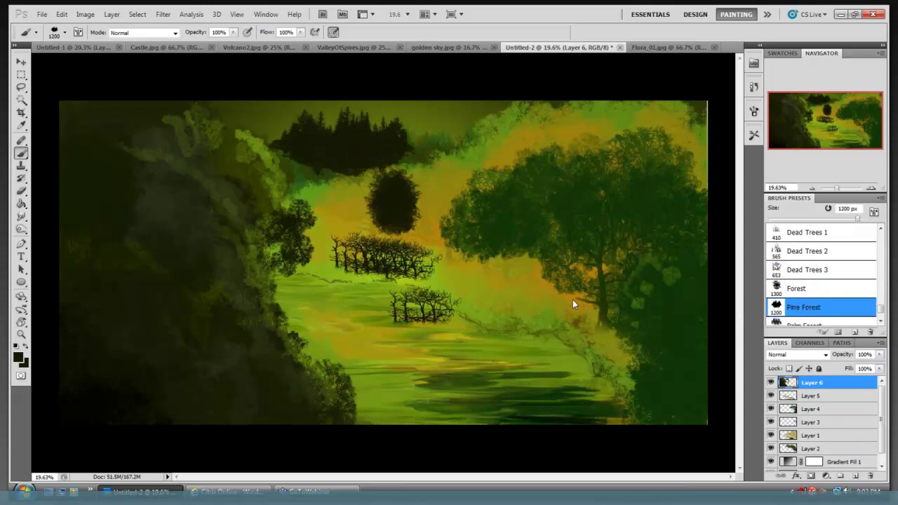
Scroll the presets past Pine Forest and Vanishing Point and pick a preset near Grid
left_click(881, 318)
left_click(881, 317)
left_click(882, 317)
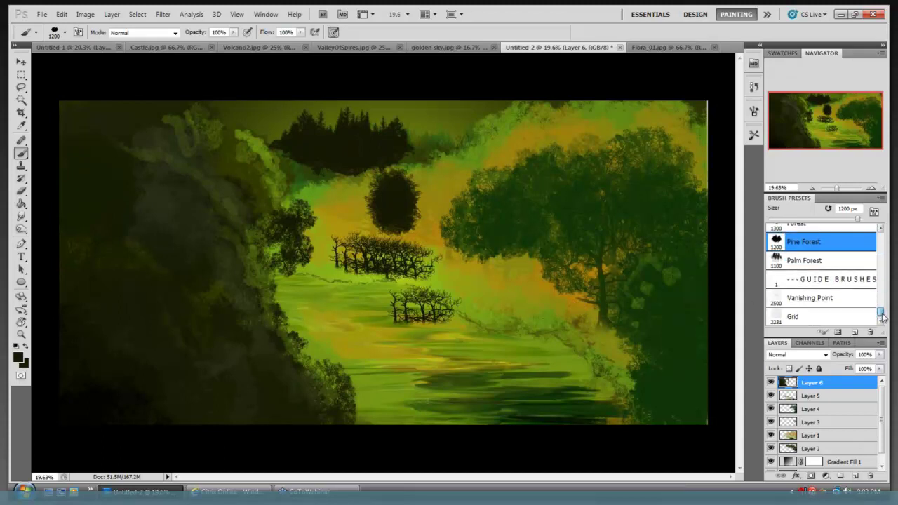
left_click(840, 301)
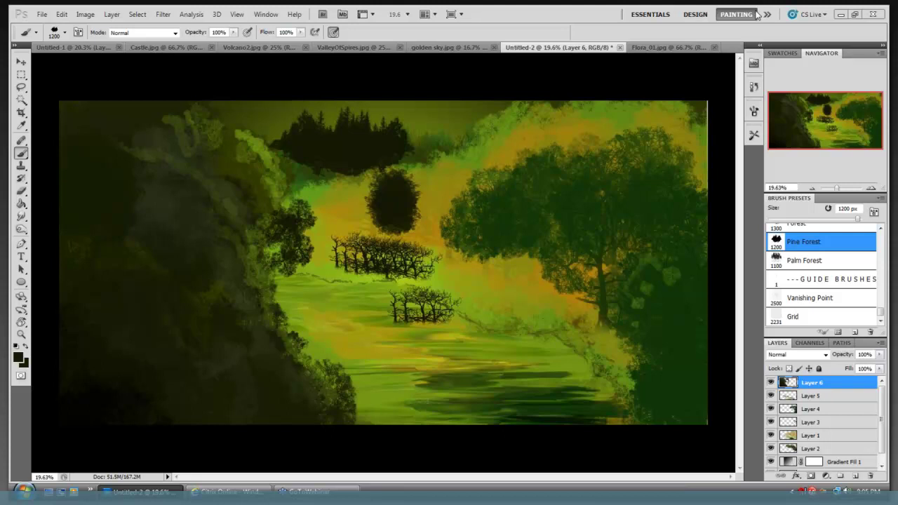
Switch to the golden sky.jpg sunset painting, dismiss the pasteboard menu, and zoom in and out
left_click(439, 50)
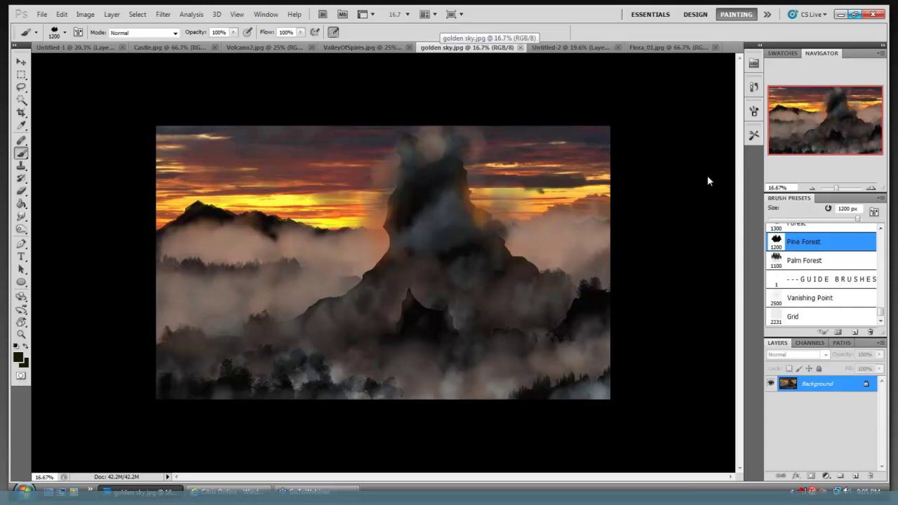
right_click(637, 228)
left_click(664, 183)
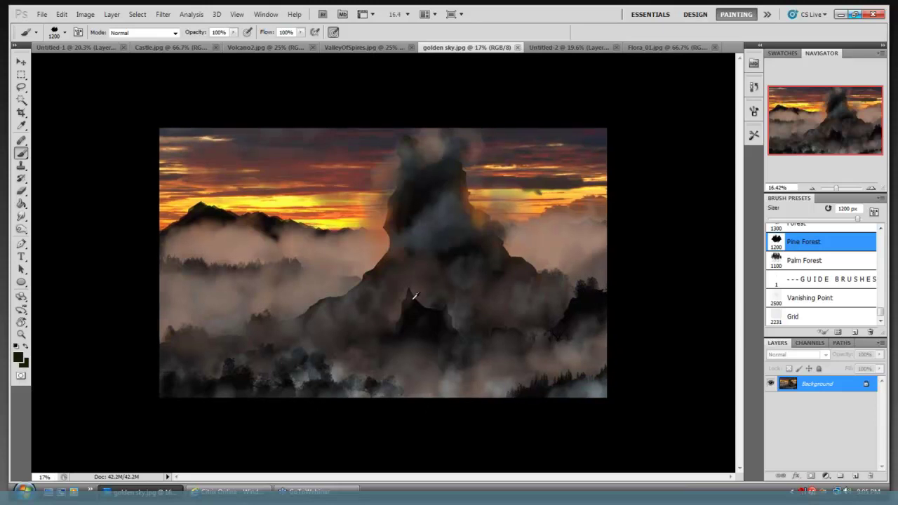
scroll(510, 266, "up", 1)
scroll(510, 266, "up", 1)
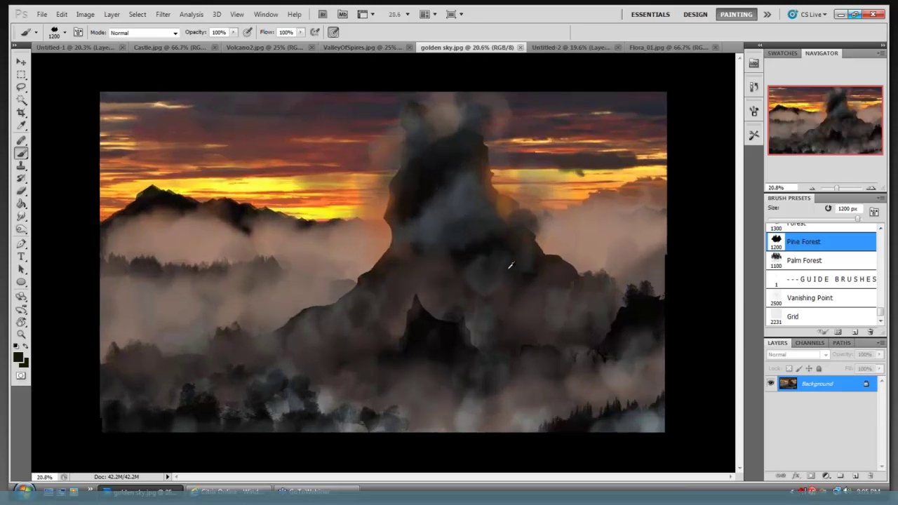
scroll(511, 266, "up", 2)
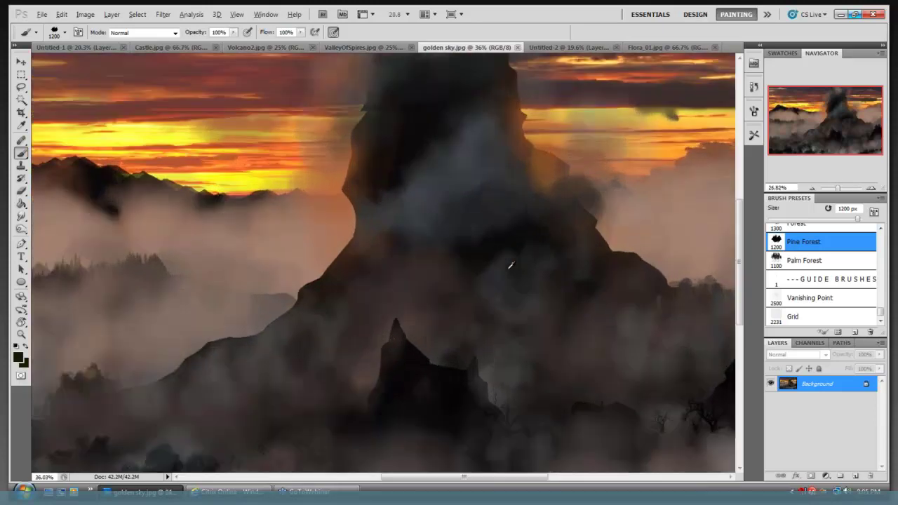
scroll(519, 168, "down", 2)
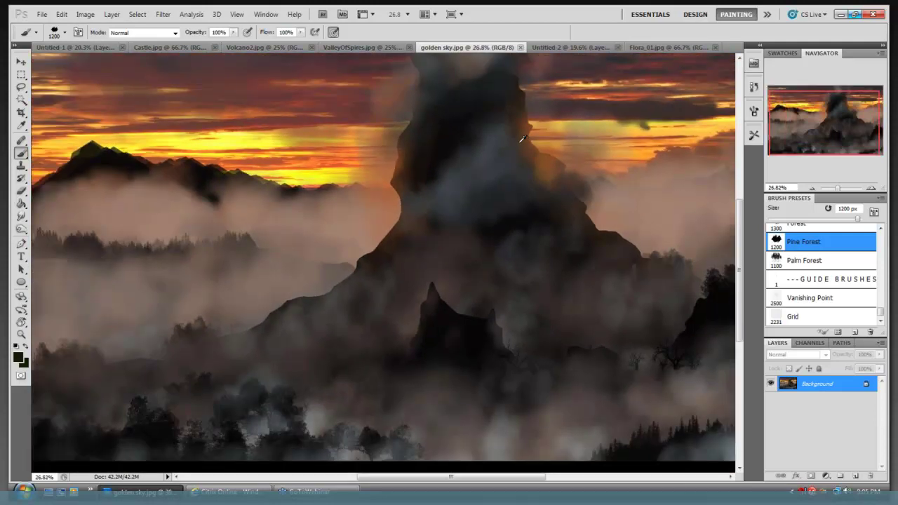
scroll(523, 138, "down", 1)
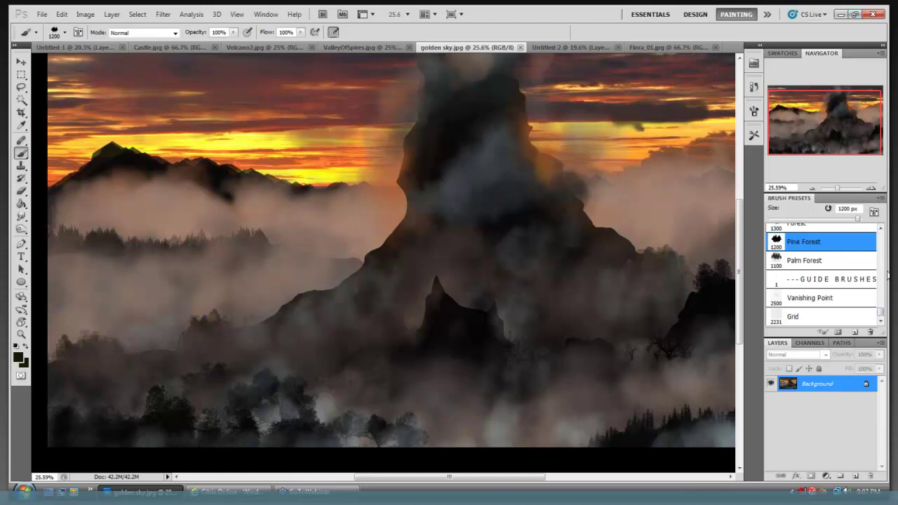
Choose the Hard Round brush preset and zoom out to about 24% to fit the whole canvas
left_click_drag(882, 316, 881, 235)
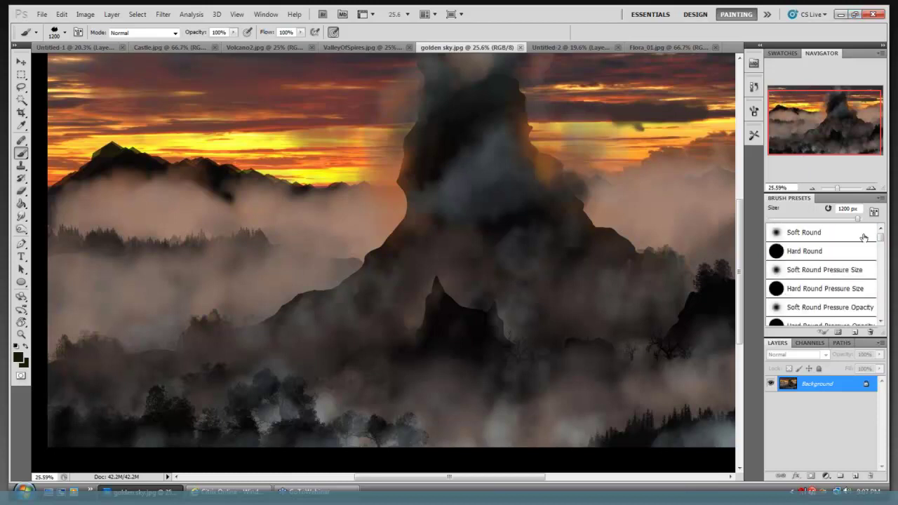
left_click(825, 253)
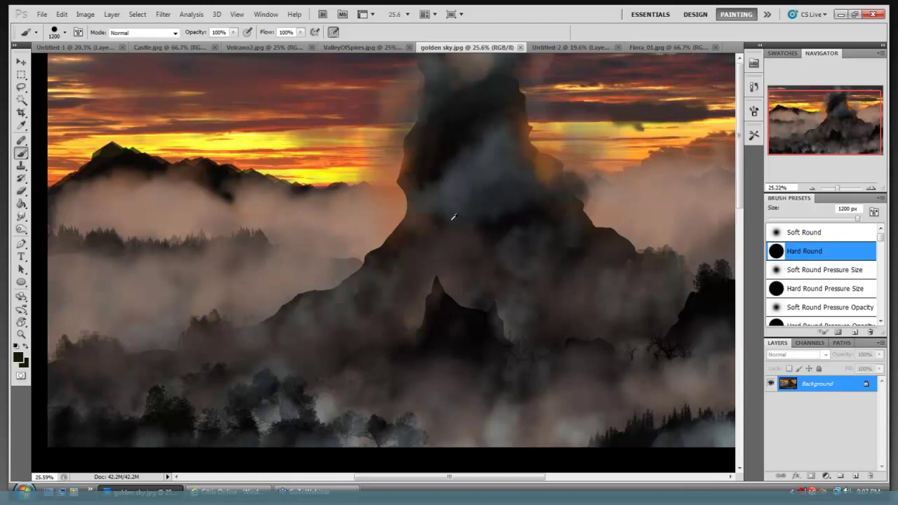
scroll(453, 216, "down", 1)
scroll(453, 217, "down", 1)
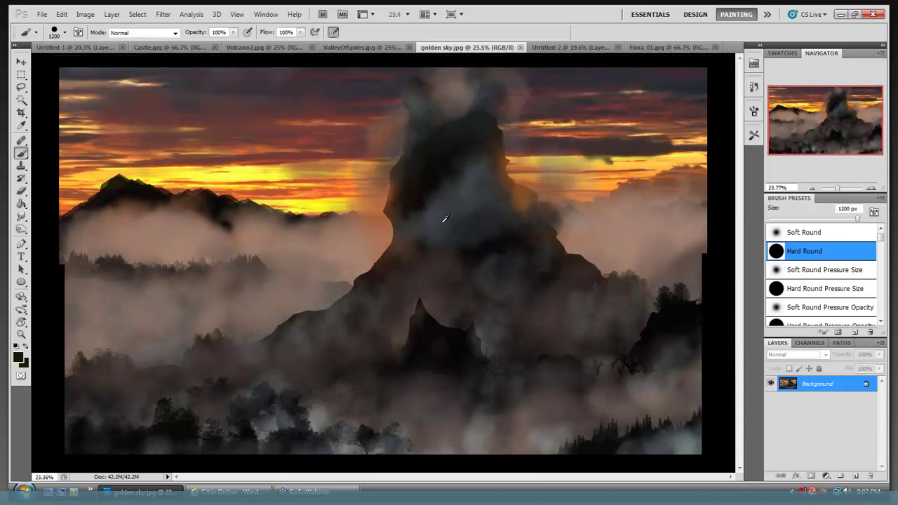
scroll(443, 217, "down", 1)
Shrink the brush from 175 px down to 60 px with the [ key
key("bracketleft")
key("bracketleft")
key("bracketleft")
key("bracketleft")
key("bracketleft")
key("bracketleft")
key("bracketleft")
key("bracketleft")
key("bracketleft")
key("bracketleft")
key("bracketleft")
key("bracketleft")
key("bracketleft")
key("bracketleft")
key("bracketleft")
key("bracketleft")
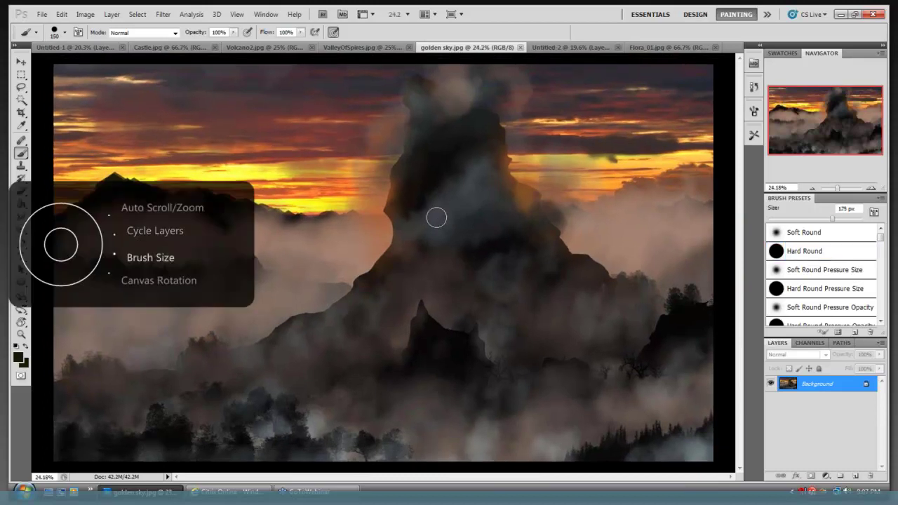
key("bracketleft")
key("bracketleft")
key("bracketleft")
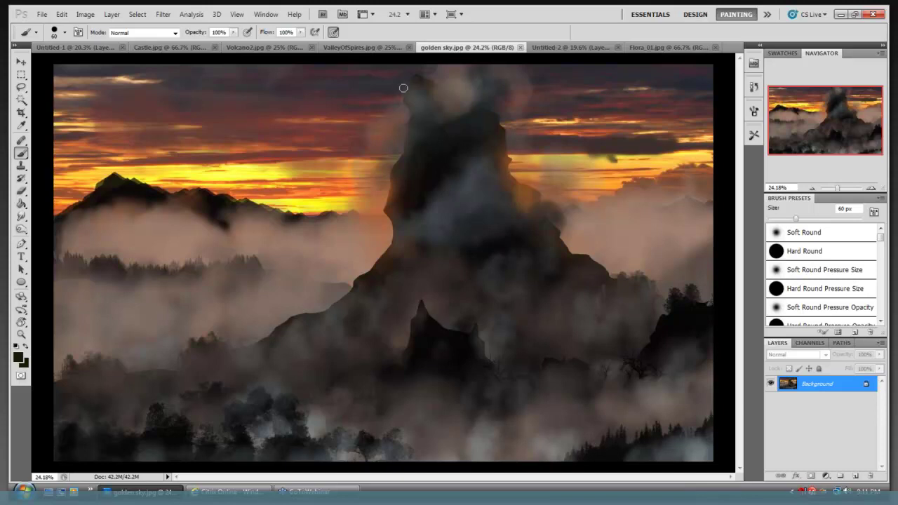
left_click(359, 49)
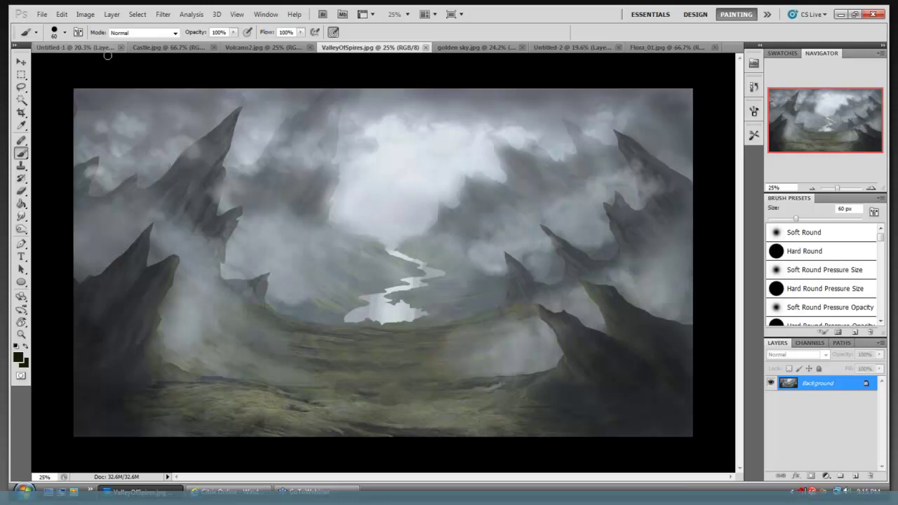
From Untitled-1, use File > Open to go up from environment art into psd files and open face cave
left_click(79, 49)
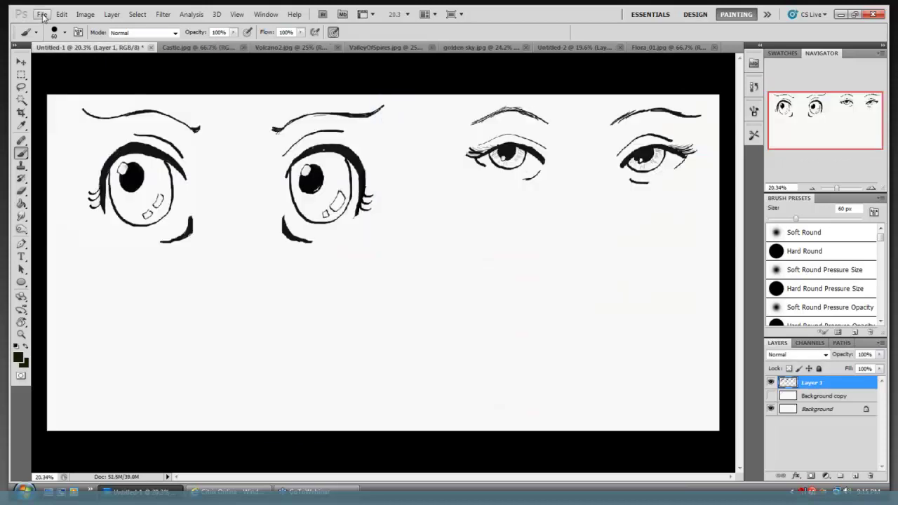
left_click(42, 14)
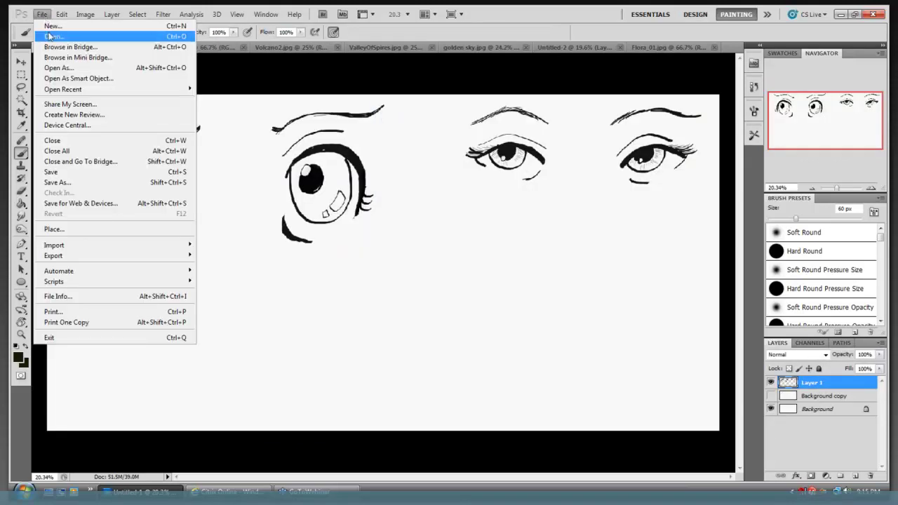
left_click(47, 36)
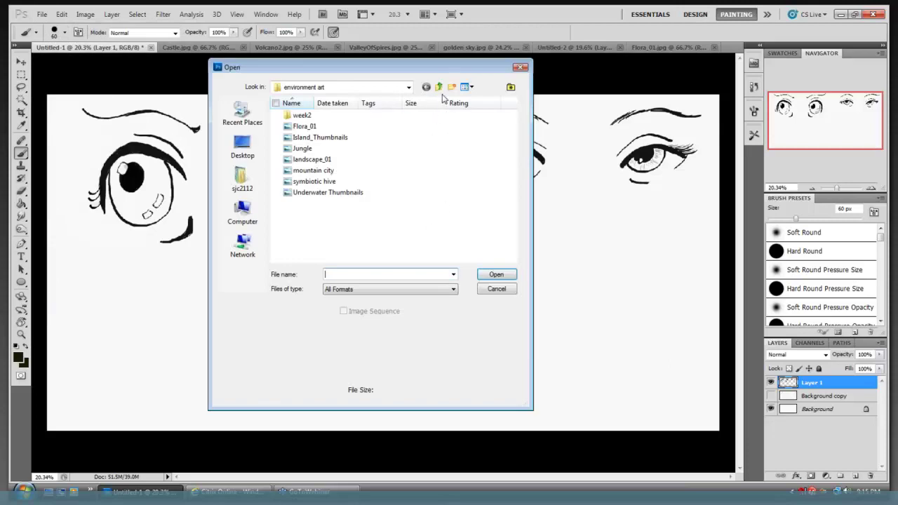
left_click(438, 87)
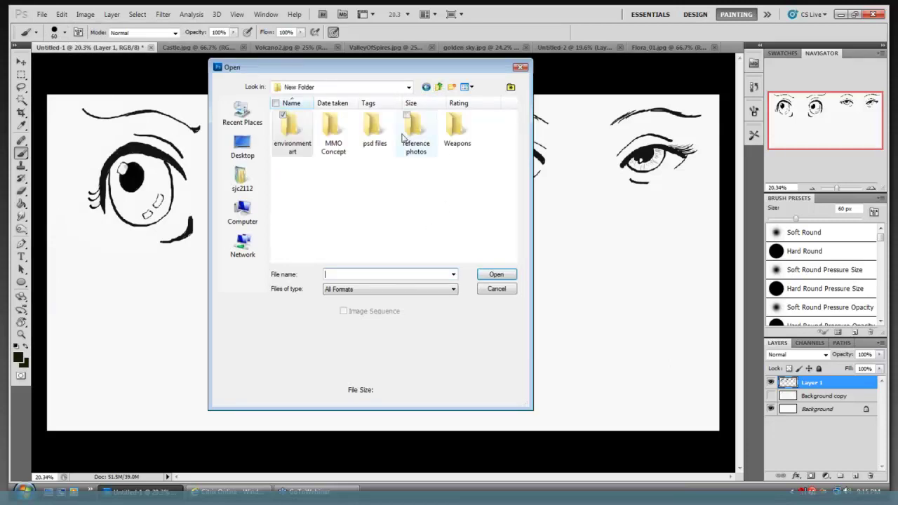
double_click(375, 130)
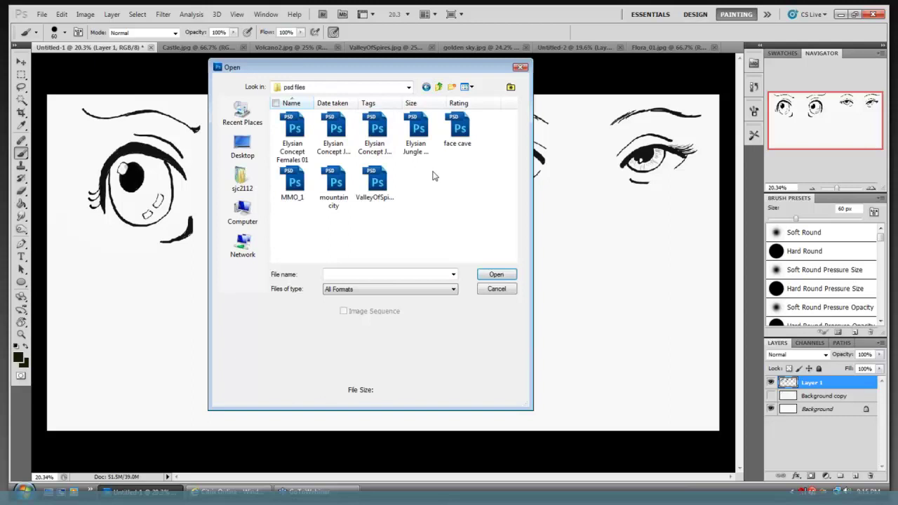
left_click(459, 133)
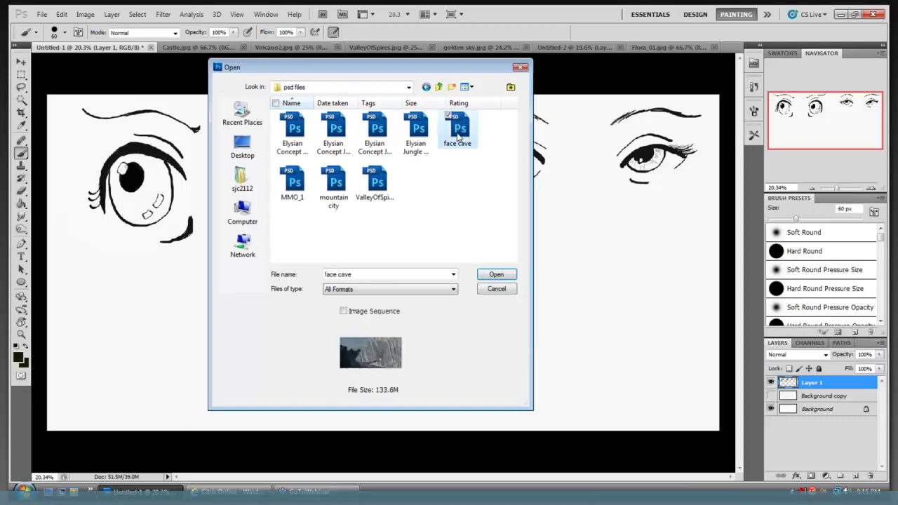
left_click(496, 275)
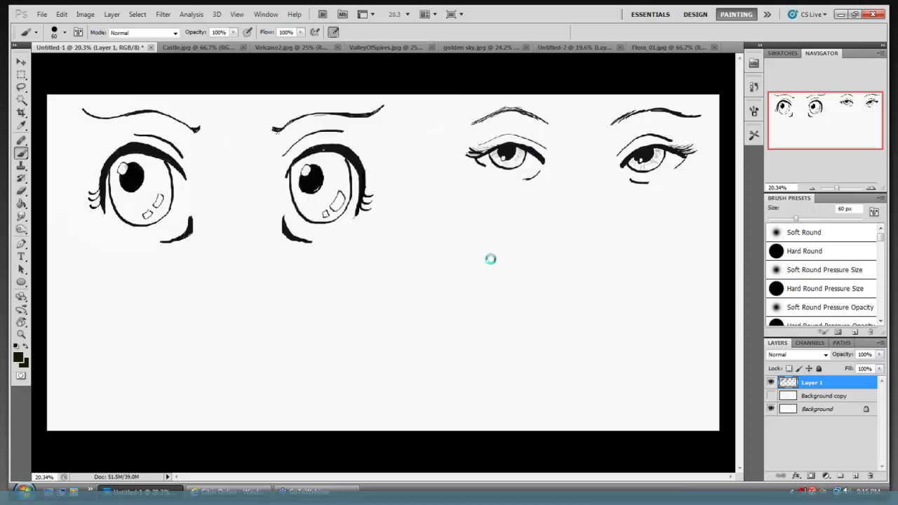
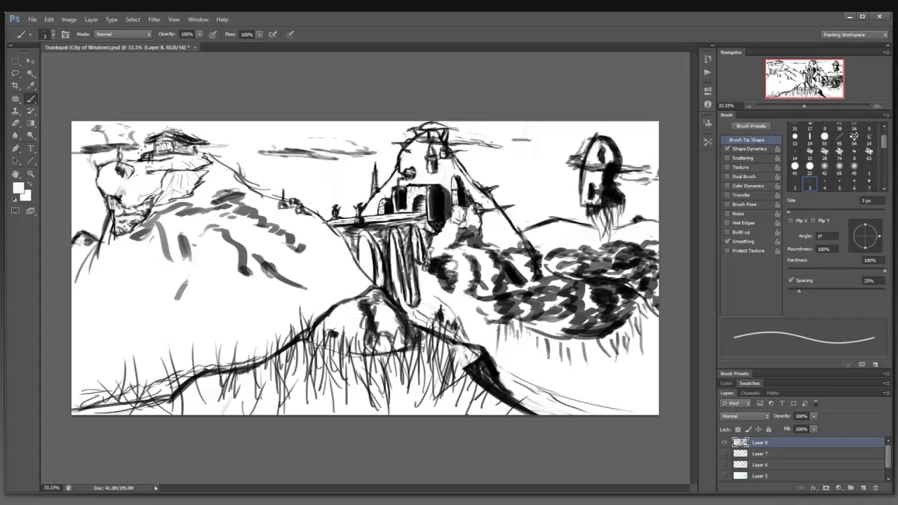
Enlarge the brush from 3 px to a large size for broad strokes
key("bracketright")
key("bracketright")
key("bracketright")
key("bracketright")
key("bracketright")
key("bracketright")
key("bracketright")
key("bracketright")
key("bracketright")
key("bracketright")
key("bracketright")
key("bracketright")
key("bracketright")
key("bracketright")
key("bracketright")
key("bracketright")
key("bracketright")
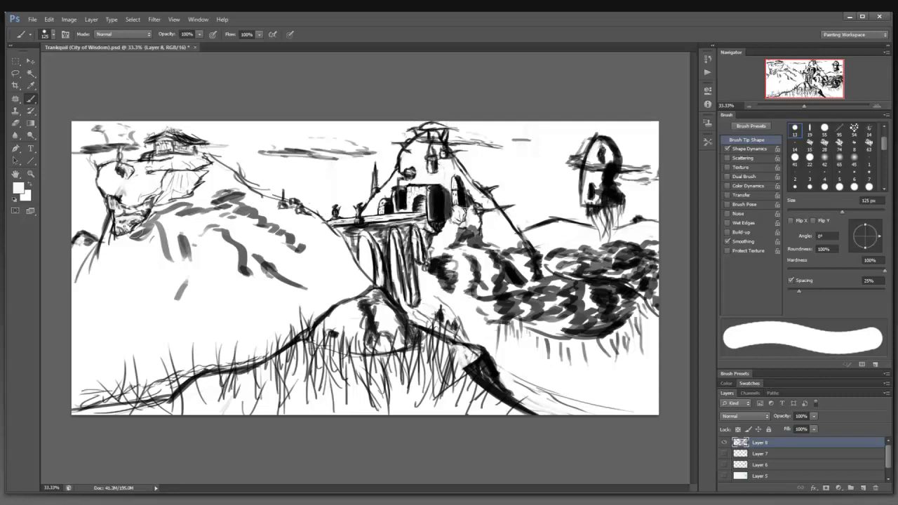
Paint a short grey stroke across the left hillside of the landscape
left_click_drag(209, 228, 198, 240)
Zoom in three levels on the bridge figures, then zoom back out to the whole painting
key("z")
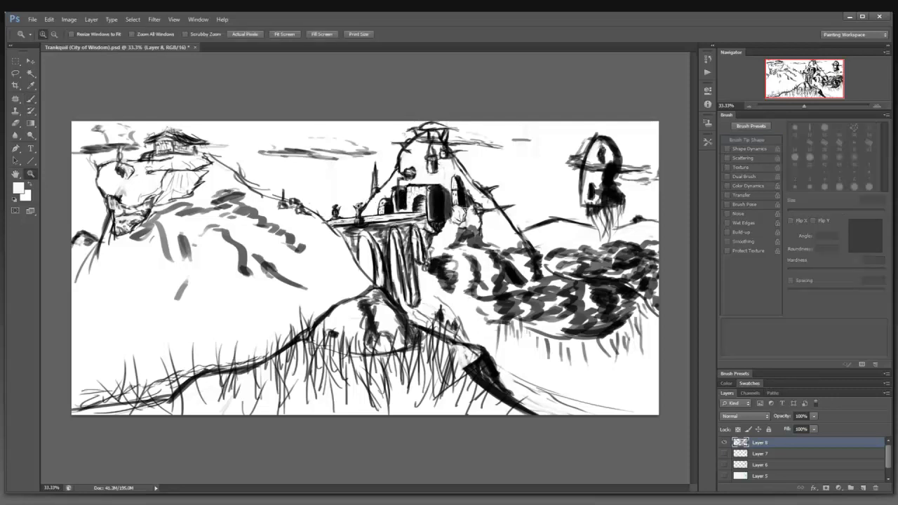
left_click(358, 206)
left_click(360, 209)
left_click(364, 214)
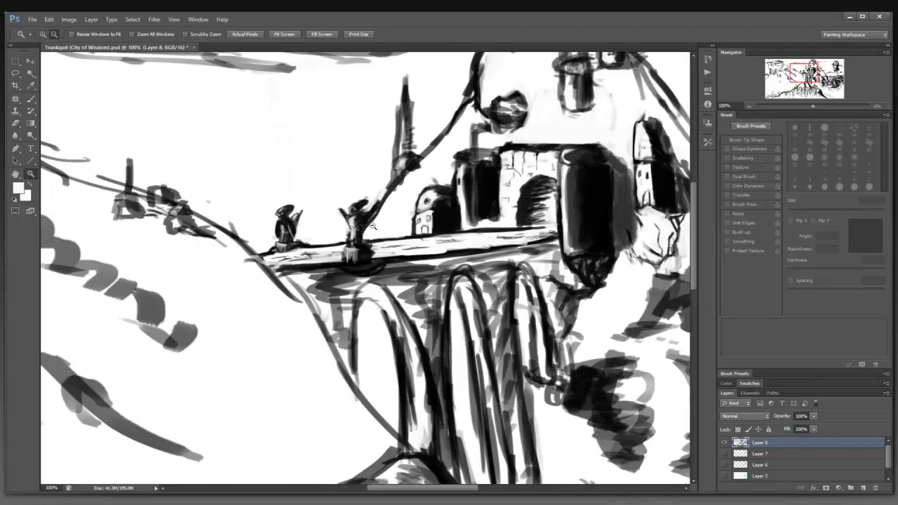
left_click(373, 226, "alt")
left_click(373, 226, "alt")
left_click(373, 226, "alt")
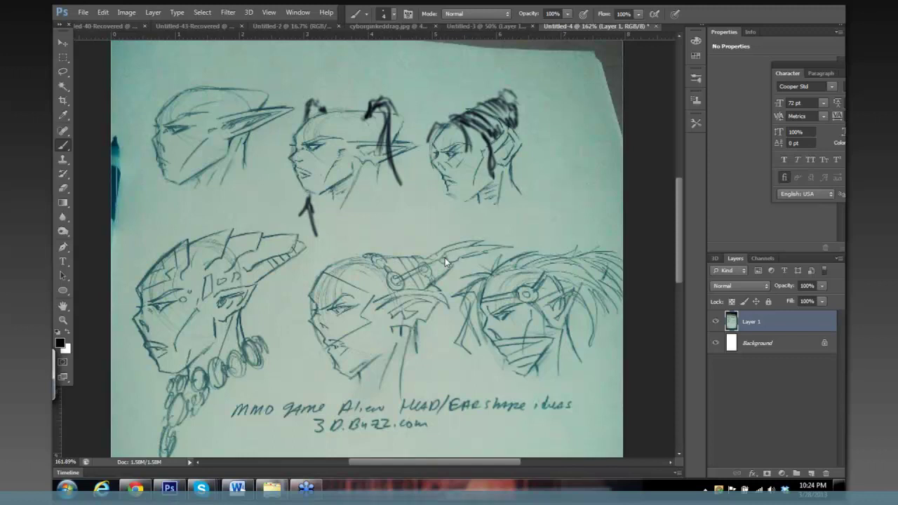
Switch to the Untitled-3 dragon sketch and zoom in slightly on it
left_click(465, 28)
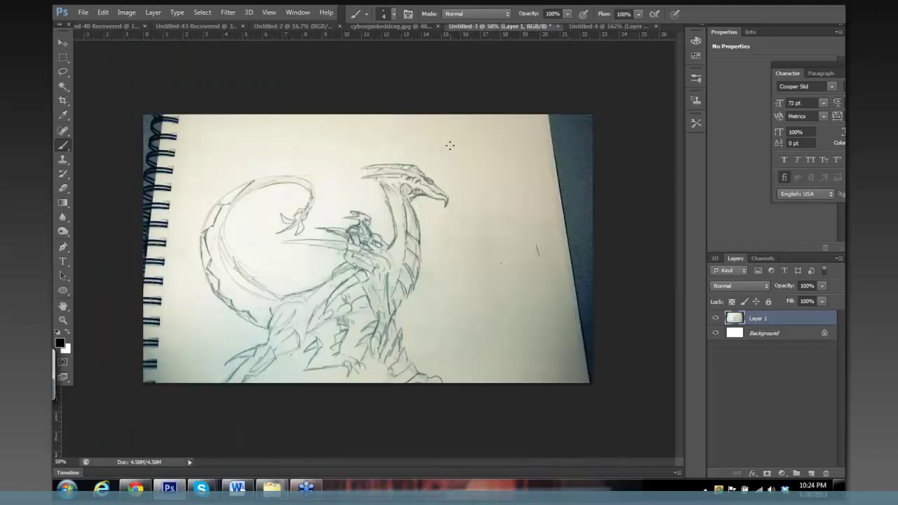
mouse_move(499, 217)
left_mouse_down()
mouse_move(508, 223)
mouse_move(483, 208)
mouse_move(521, 195)
mouse_move(540, 170)
left_mouse_up()
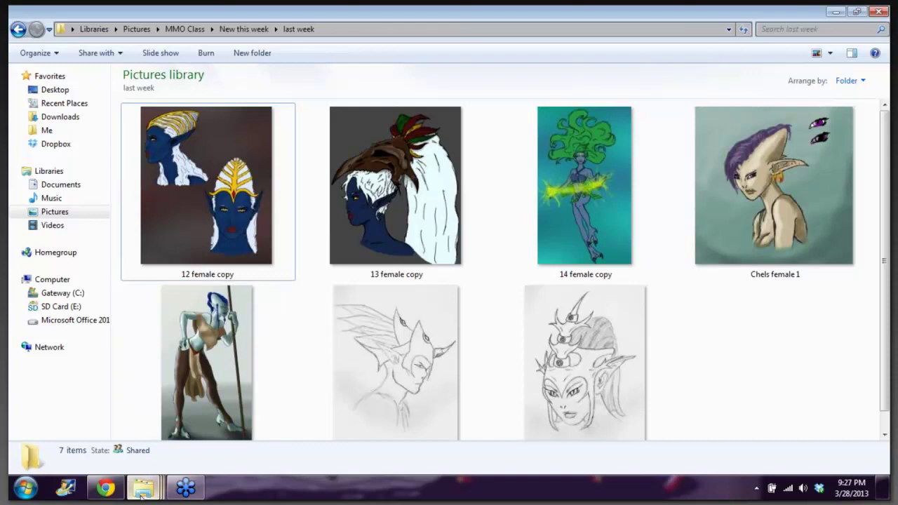
Bring the New this week folder forward and select the 15 female copy image
mouse_move(141, 494)
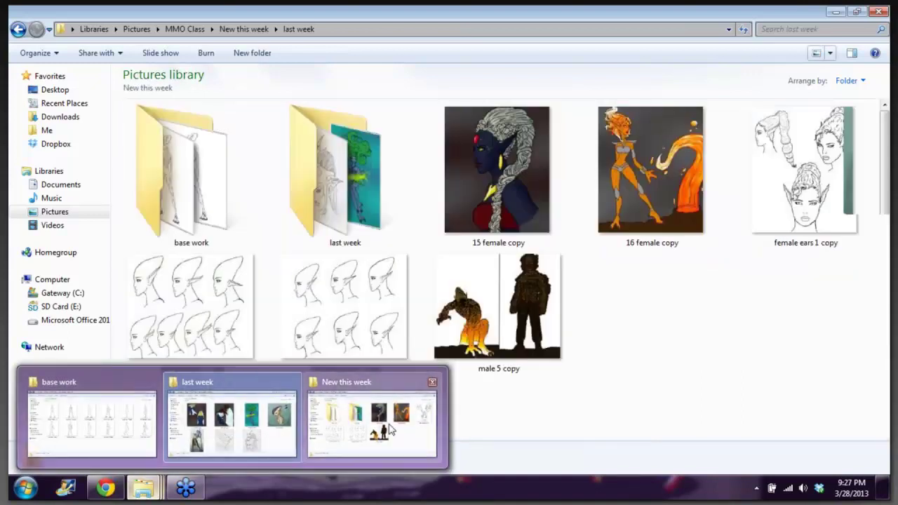
left_click(389, 429)
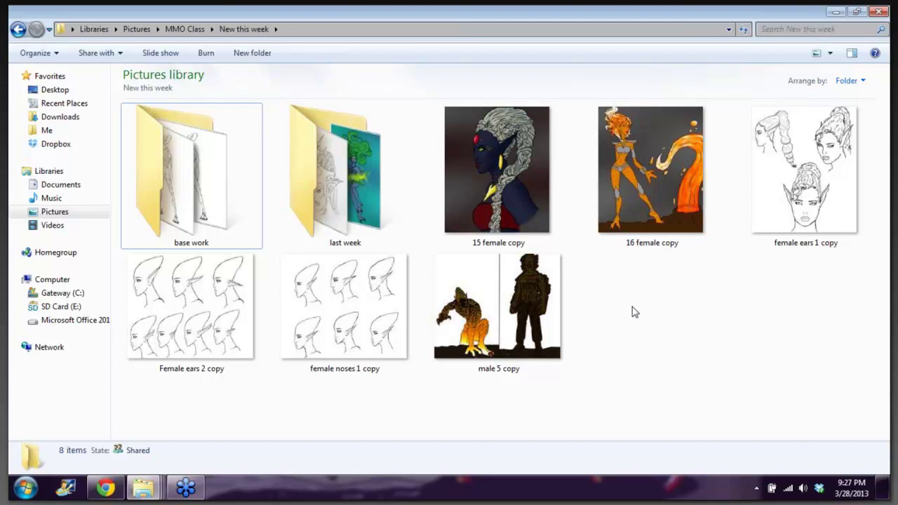
left_click(513, 165)
Open 15 female copy in Photo Viewer and keep the current colour scheme without further warnings
double_click(513, 165)
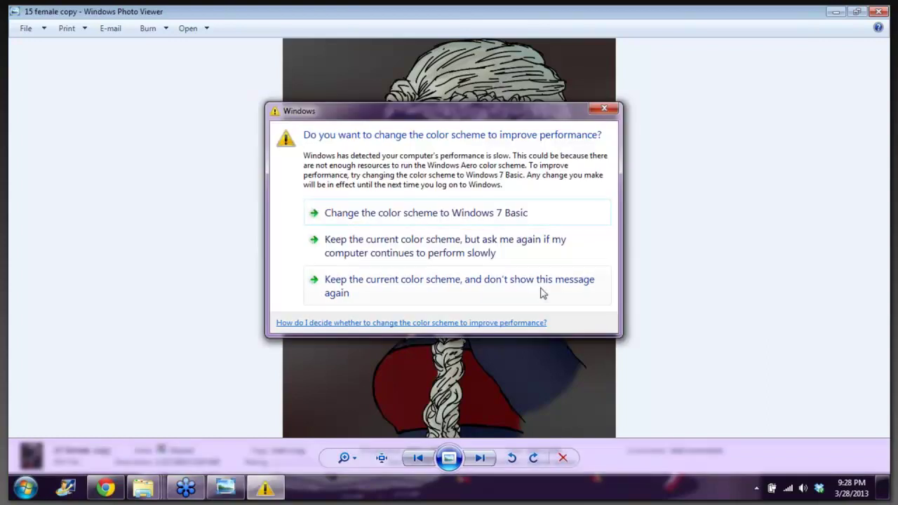
left_click(538, 293)
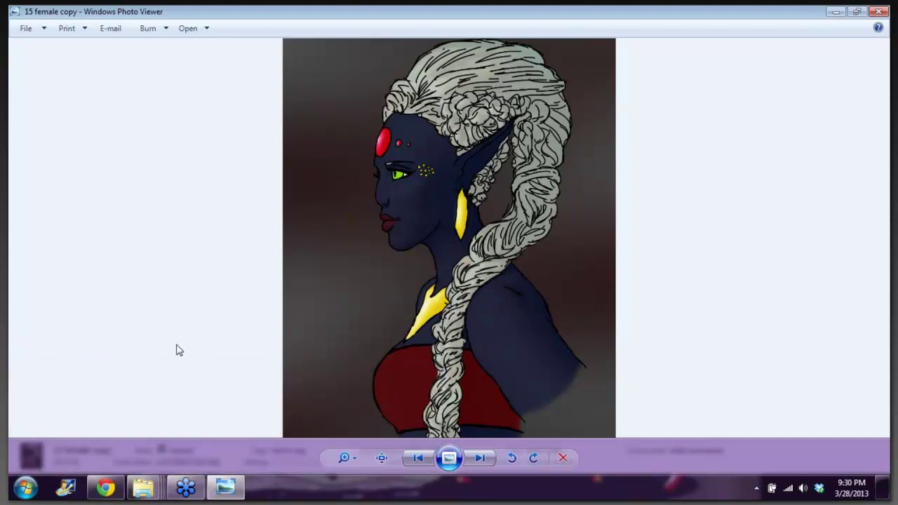
Return to the New this week folder and select the female noses 1 copy sketch
mouse_move(146, 491)
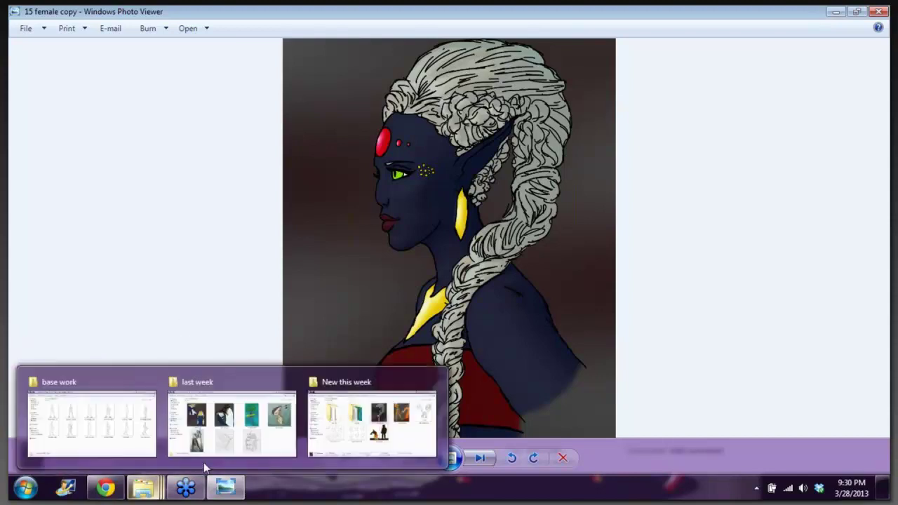
left_click(402, 429)
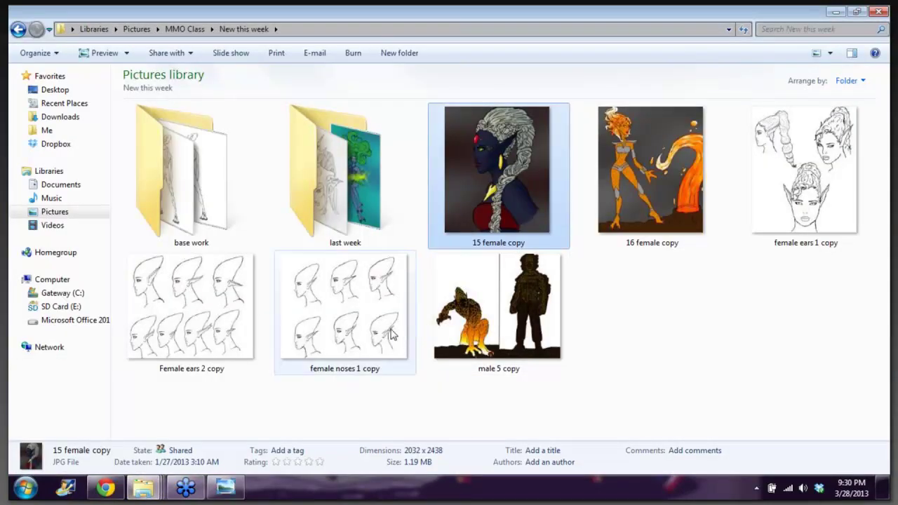
left_click(346, 300)
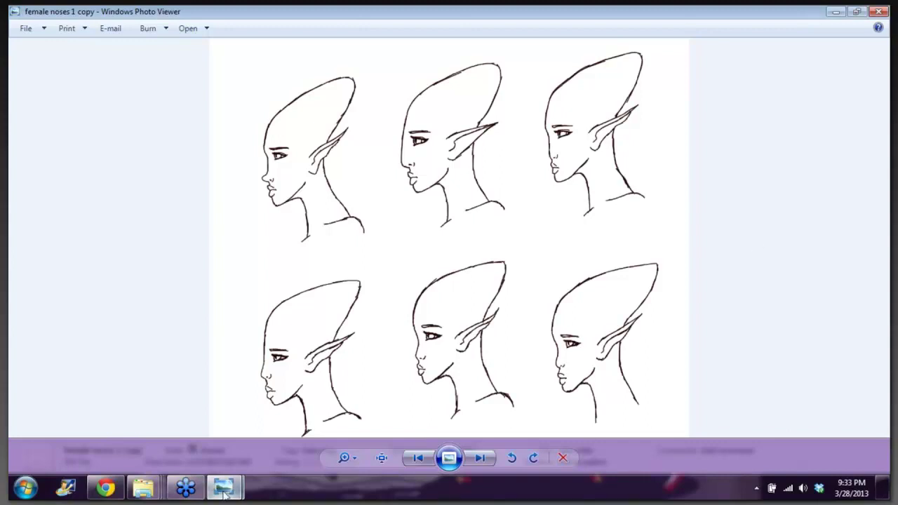
Switch back to the 15 female copy portrait window
mouse_move(223, 493)
left_click(200, 421)
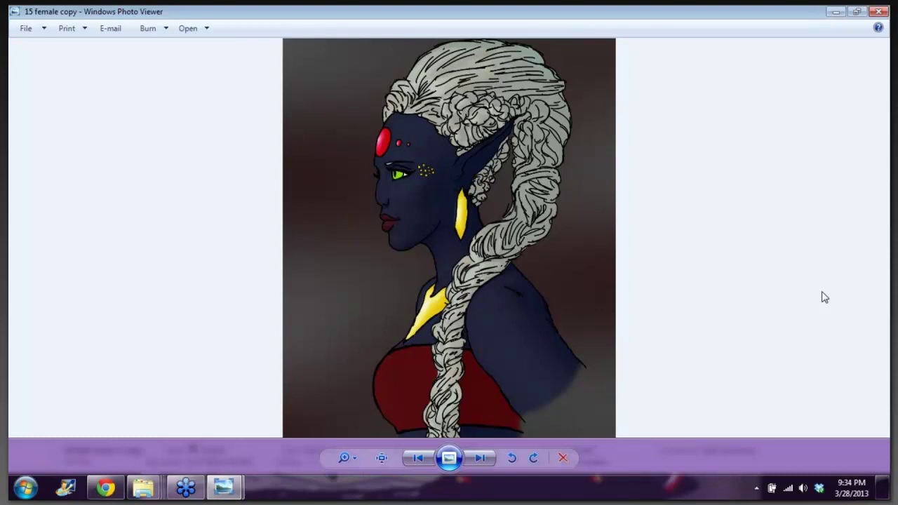
Close the 15 female copy and female noses images, open female ears 1 copy, then close it
left_click(876, 12)
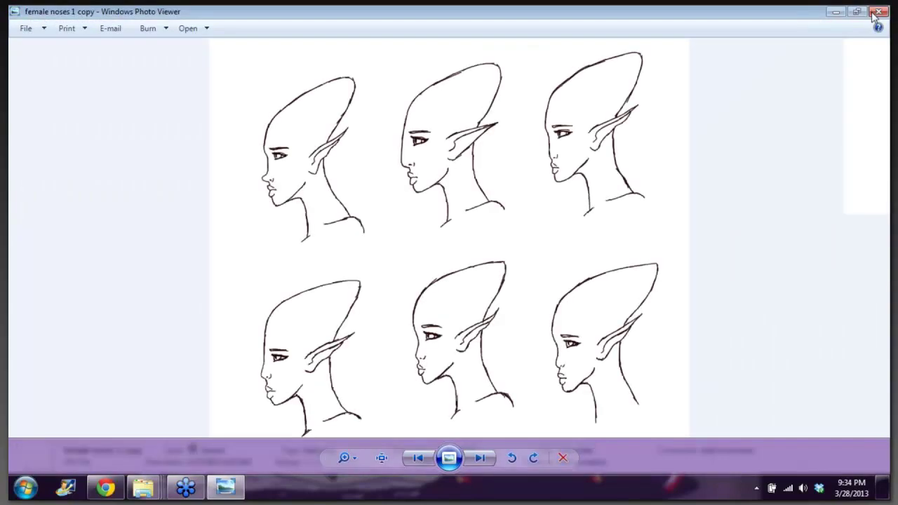
left_click(876, 12)
left_click(691, 362)
double_click(775, 230)
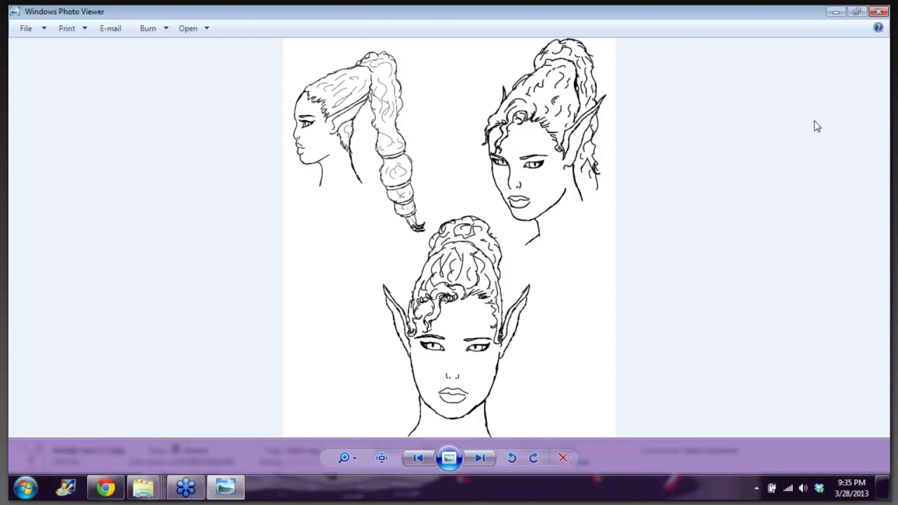
left_click(879, 10)
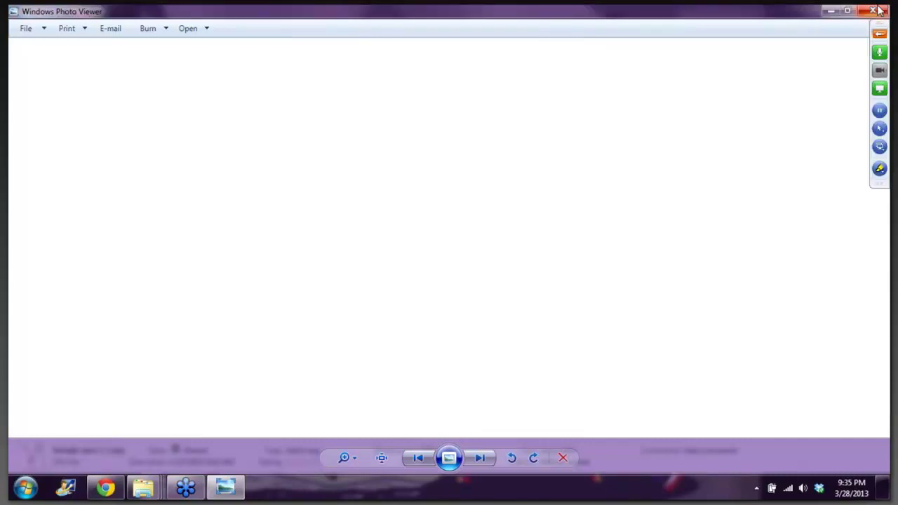
Open the female ears sketch, browse through to the lava-woman painting, and close the viewer
double_click(232, 306)
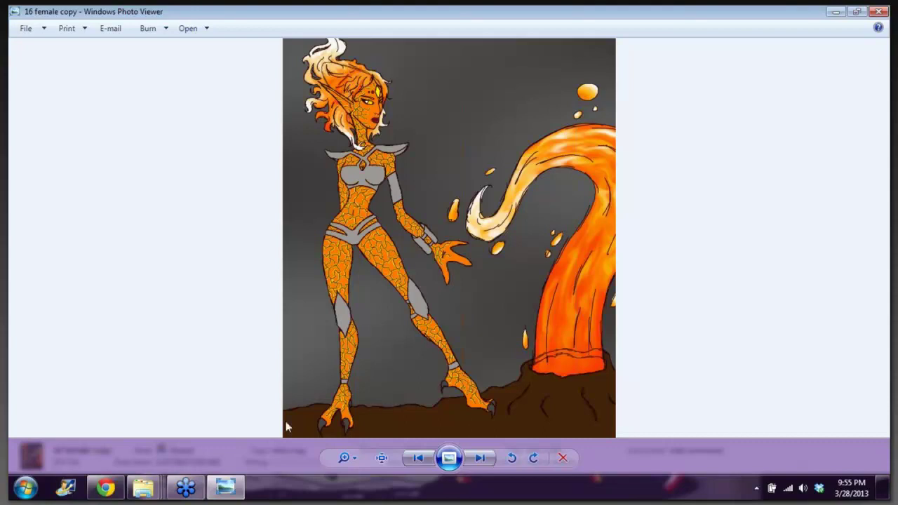
left_click(877, 12)
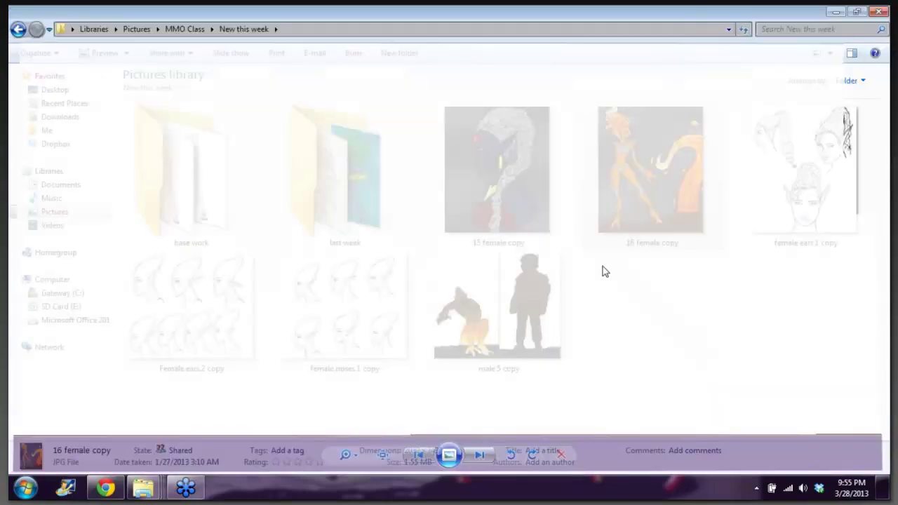
Open the 'male 5 copy' scanned sketch image from Windows Explorer into Photoshop
double_click(506, 315)
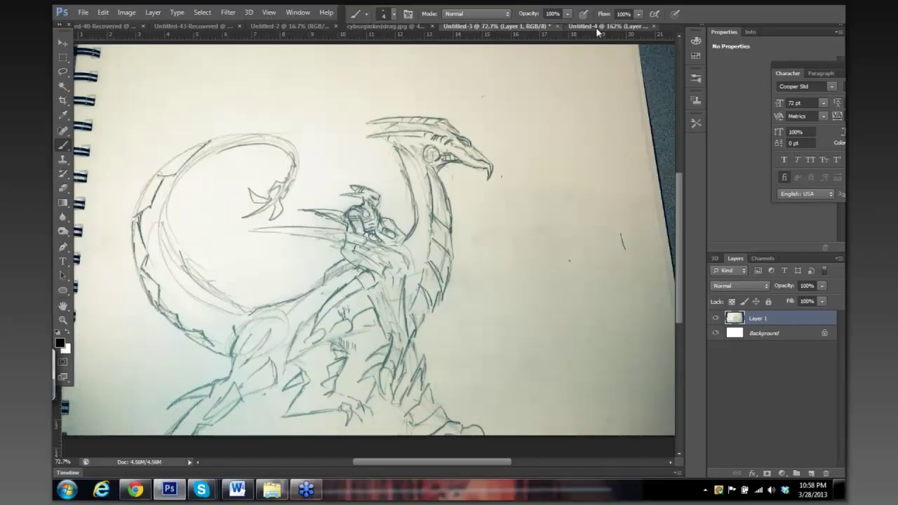
Bring the Untitled-4 document with the MMO alien head and ear-shape sketches to the front
left_click(597, 28)
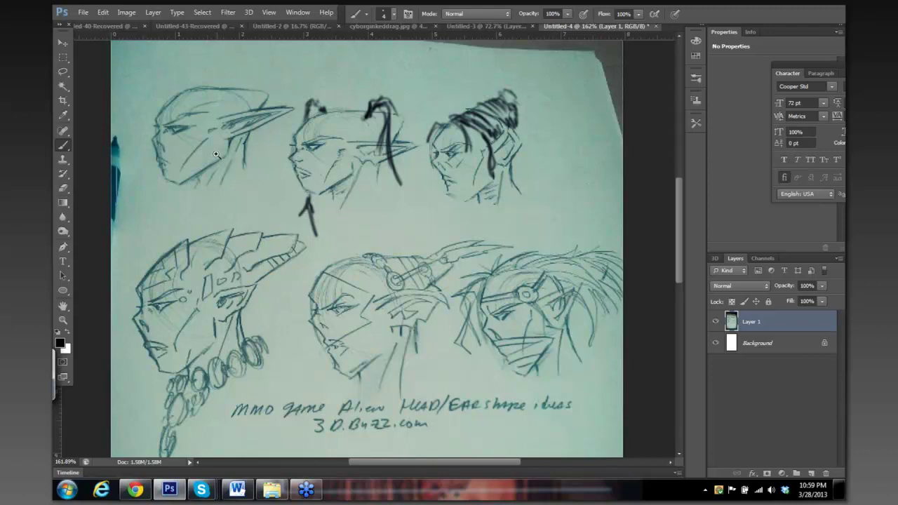
Zoom in close on the first alien head and set the brush size to 4
scroll(215, 157, "up", 2)
left_click_drag(242, 125, 327, 196)
scroll(201, 166, "up", 1)
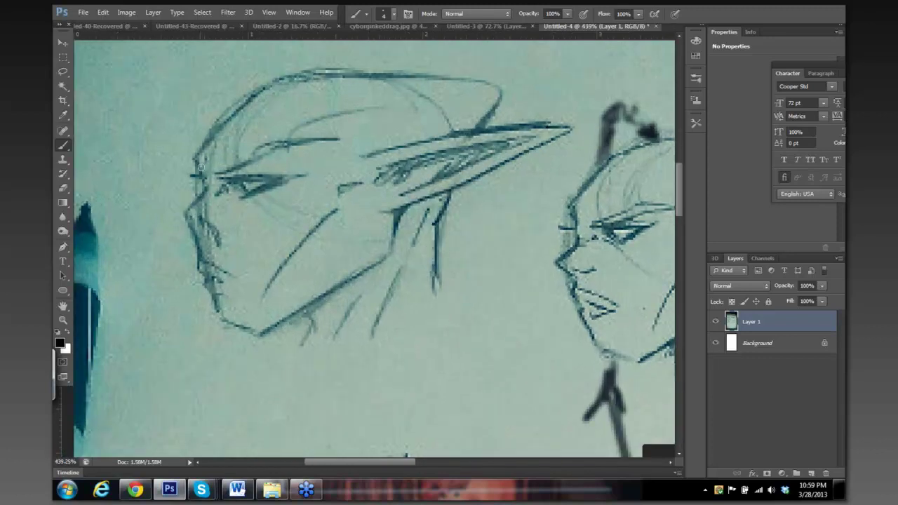
key("bracketleft")
key("bracketleft")
key("bracketleft")
key("bracketright")
key("bracketright")
key("bracketright")
Ink the first head's forehead, brow, face profile, nose and lips in thick black, zooming out to 333%
mouse_move(200, 160)
left_mouse_down()
mouse_move(203, 183)
mouse_move(188, 229)
mouse_move(196, 240)
mouse_move(206, 235)
left_mouse_up()
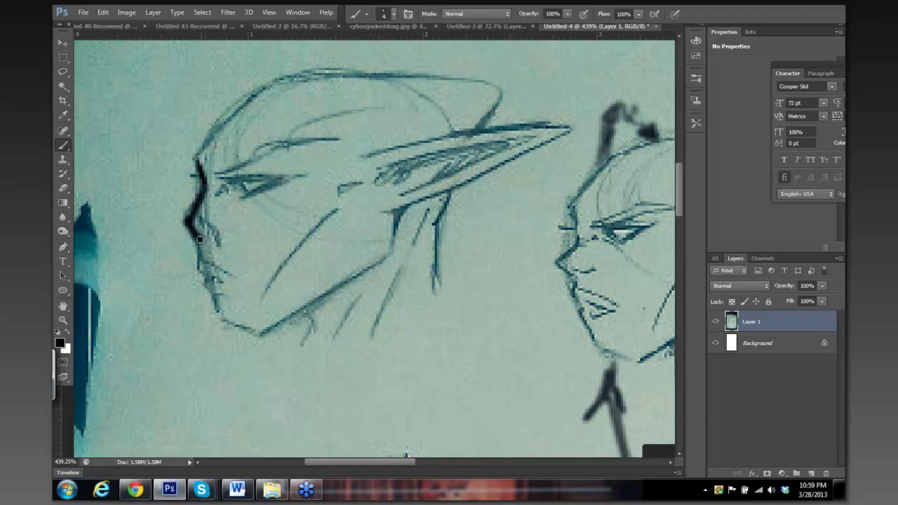
left_click_drag(201, 253, 197, 242)
left_click_drag(252, 95, 196, 156)
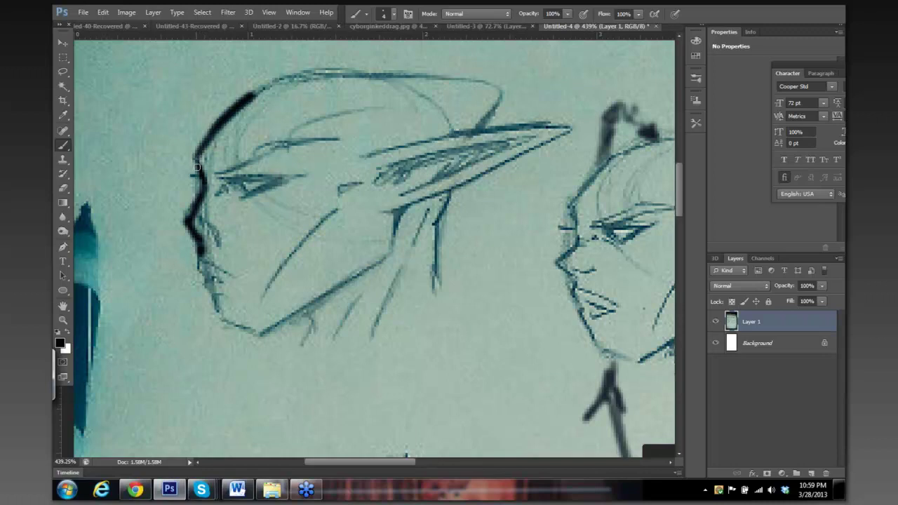
mouse_move(196, 161)
left_mouse_down()
mouse_move(198, 197)
mouse_move(186, 221)
mouse_move(194, 237)
mouse_move(204, 216)
left_mouse_up()
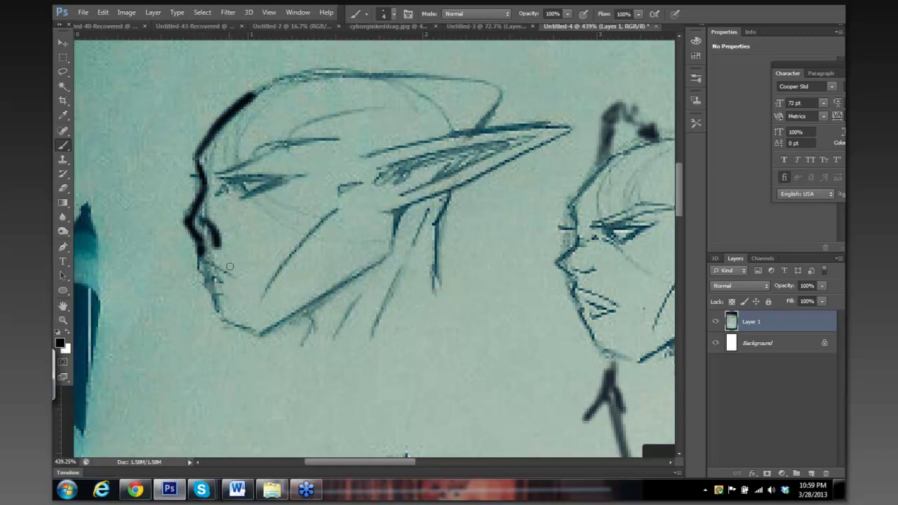
left_click_drag(273, 241, 239, 242)
mouse_move(240, 196)
left_mouse_down()
mouse_move(284, 190)
mouse_move(254, 204)
left_mouse_up()
mouse_move(237, 233)
left_mouse_down()
mouse_move(225, 269)
mouse_move(235, 296)
mouse_move(264, 307)
left_mouse_up()
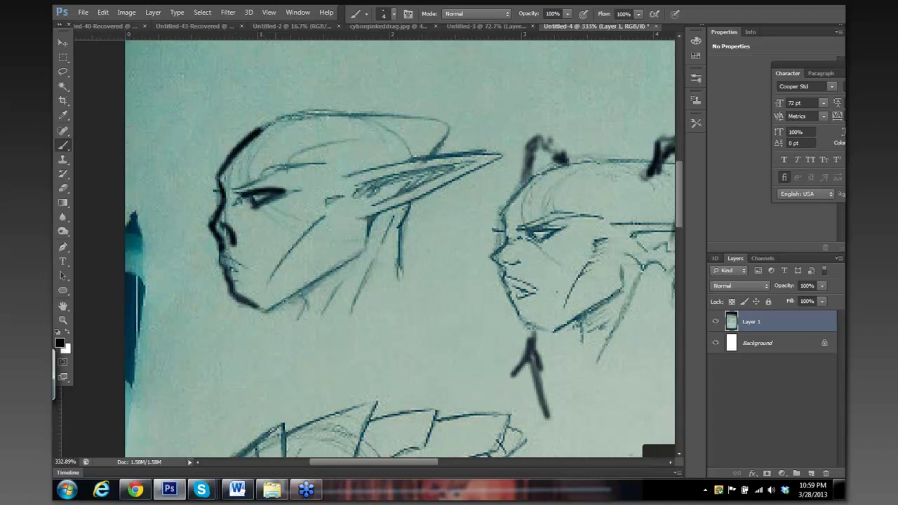
Paint black strokes along the chin-to-ear jawline, beneath the ear and over the brow above the eye
left_click(355, 256, "shift")
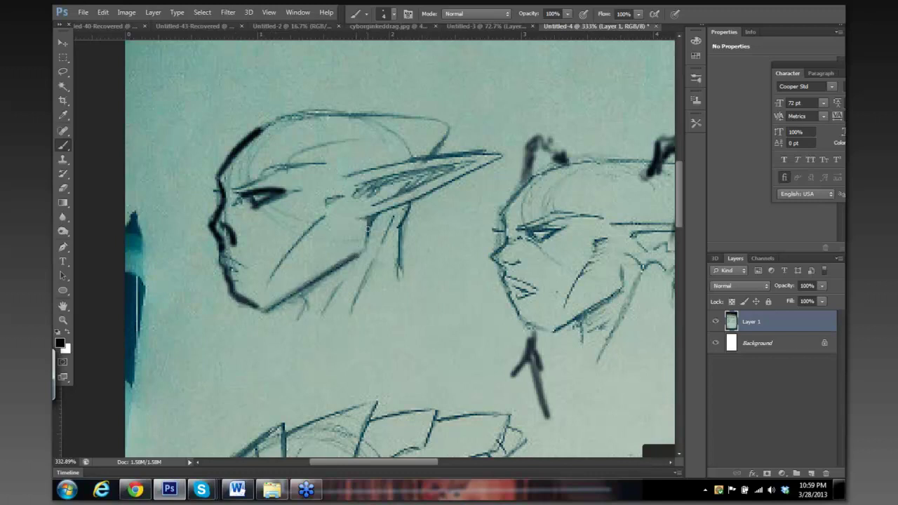
left_click_drag(379, 210, 365, 234)
mouse_move(249, 185)
left_mouse_down()
mouse_move(284, 167)
mouse_move(324, 171)
mouse_move(275, 174)
mouse_move(230, 191)
left_mouse_up()
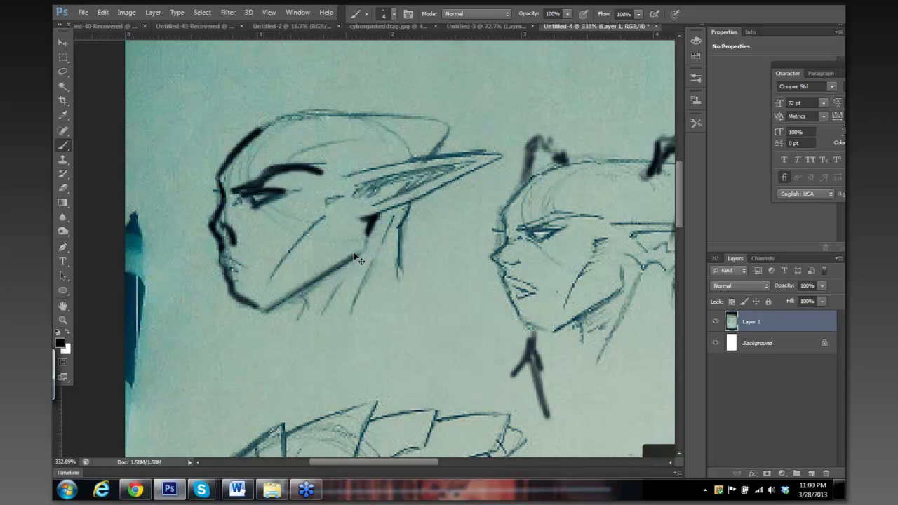
Zoom out to about 199% to compare the inked head with the neighbouring sketched heads
scroll(405, 223, "down", 3)
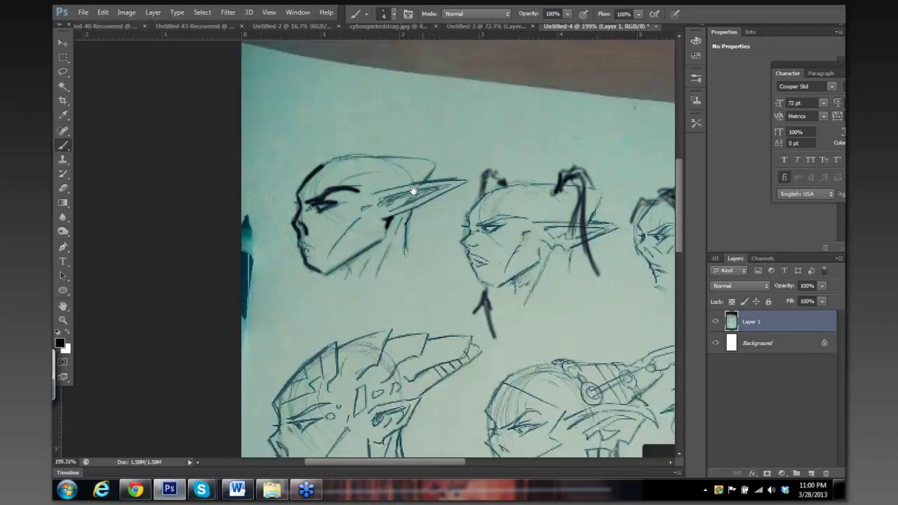
left_click_drag(453, 212, 433, 193)
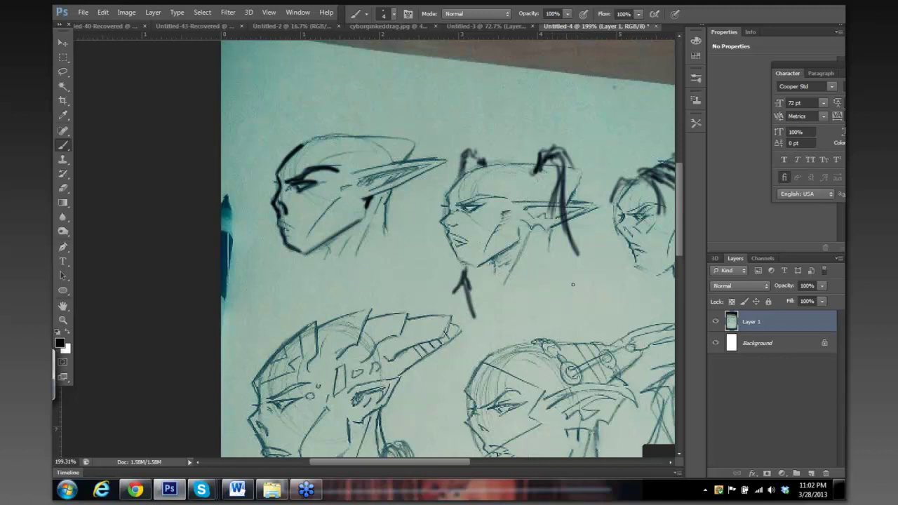
Zoom out to about 143% so all six heads and the 'MMO game Alien HEAD/Ear shape ideas' caption fit
mouse_move(609, 281)
left_mouse_down()
mouse_move(575, 278)
mouse_move(487, 225)
mouse_move(546, 231)
left_mouse_up()
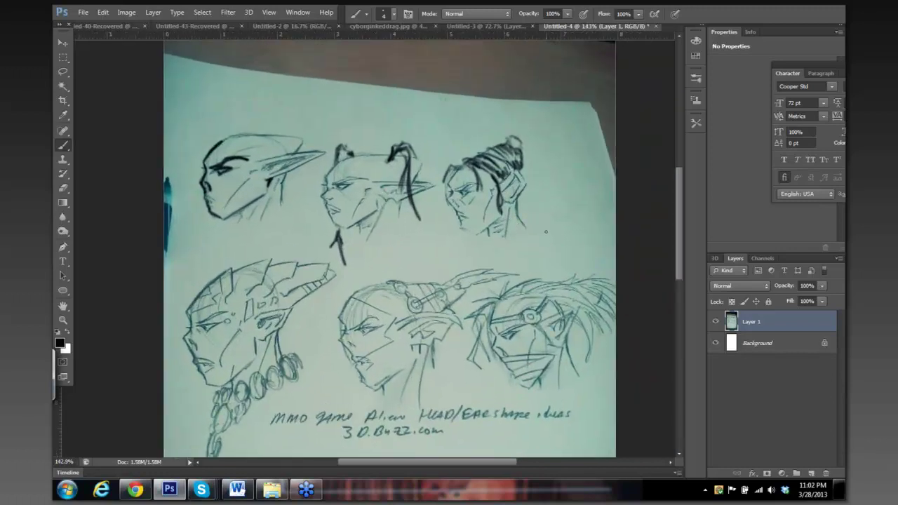
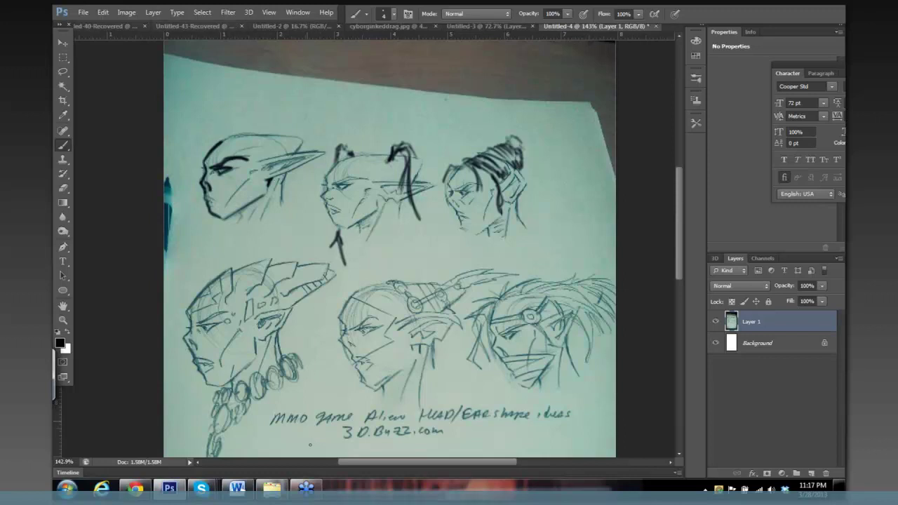
Switch from Photoshop to Female Headdress Sheet 1.jpg in Windows Picture and Fax Viewer
left_click(307, 486)
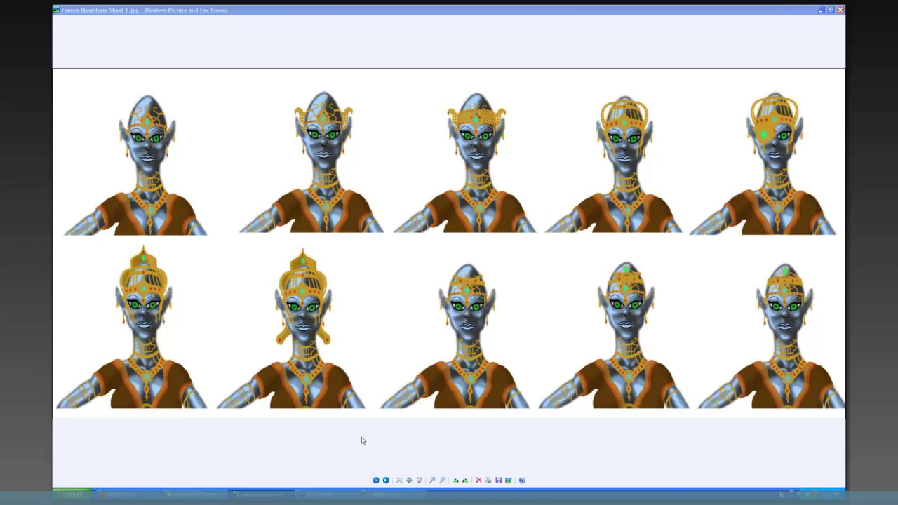
Advance to mmo Alien woman 1 Head spots 1.jpg, the spotted alien head drawing
left_click(386, 481)
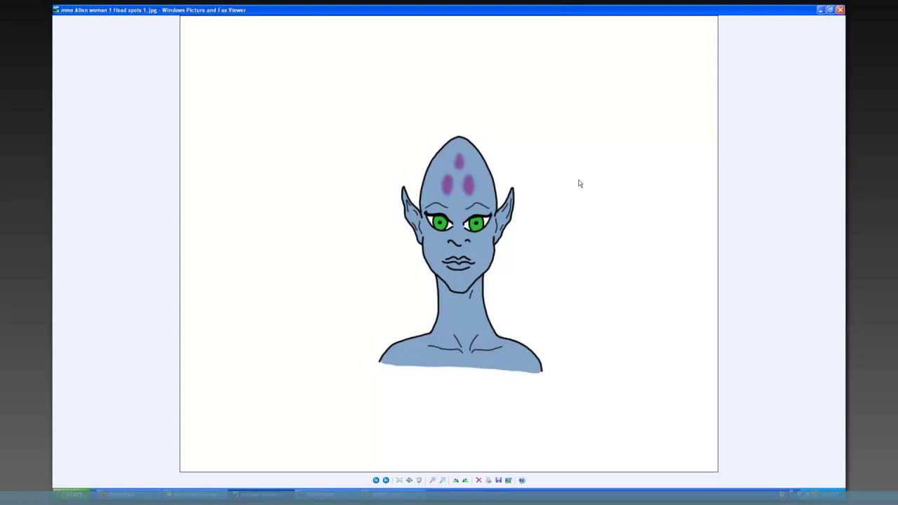
Zoom in and out on the spotted alien head, then return to Female Headdress Sheet 1.jpg
scroll(469, 179, "up", 1)
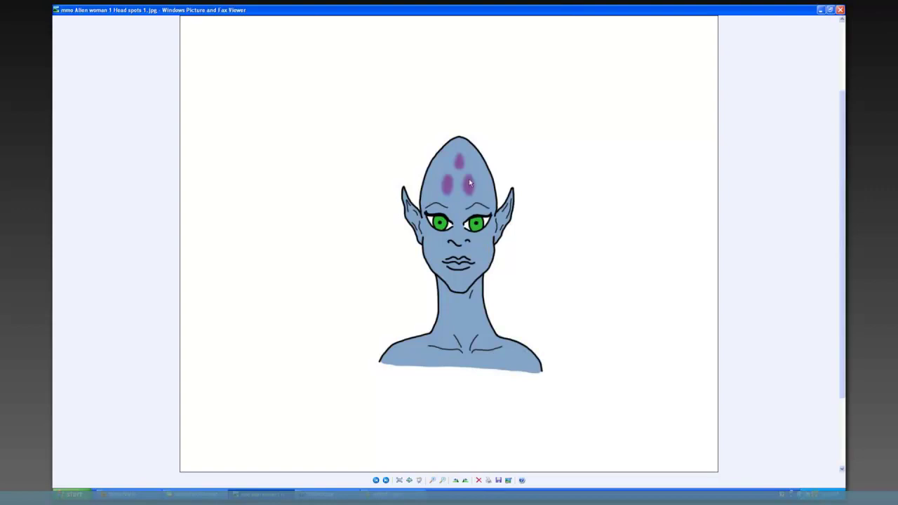
scroll(469, 179, "up", 1)
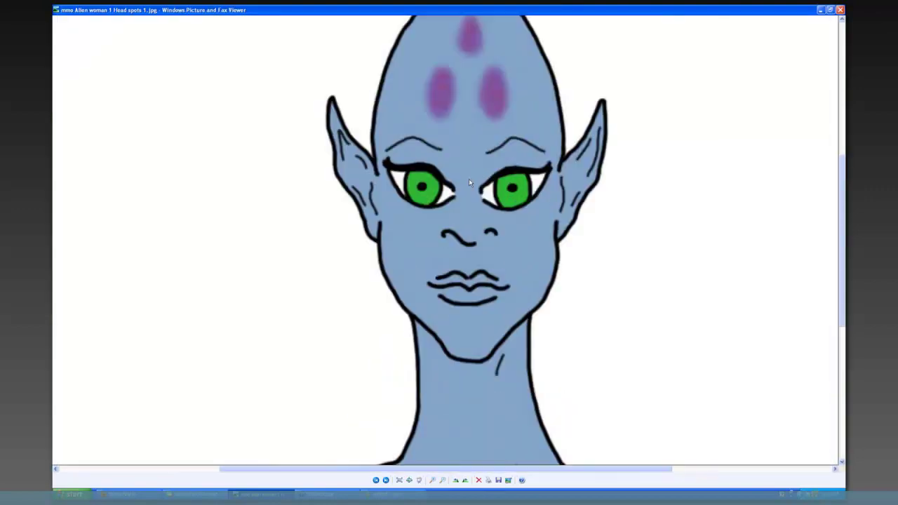
scroll(469, 178, "down", 1)
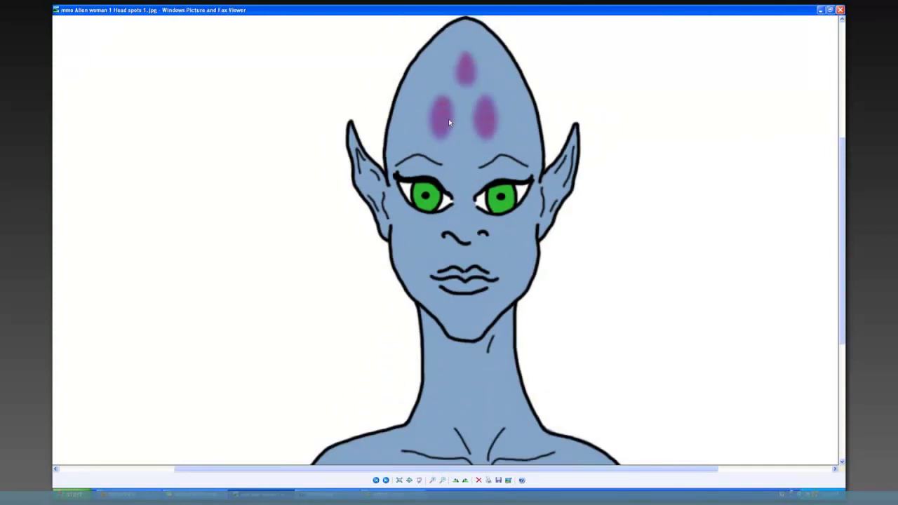
scroll(441, 110, "up", 1)
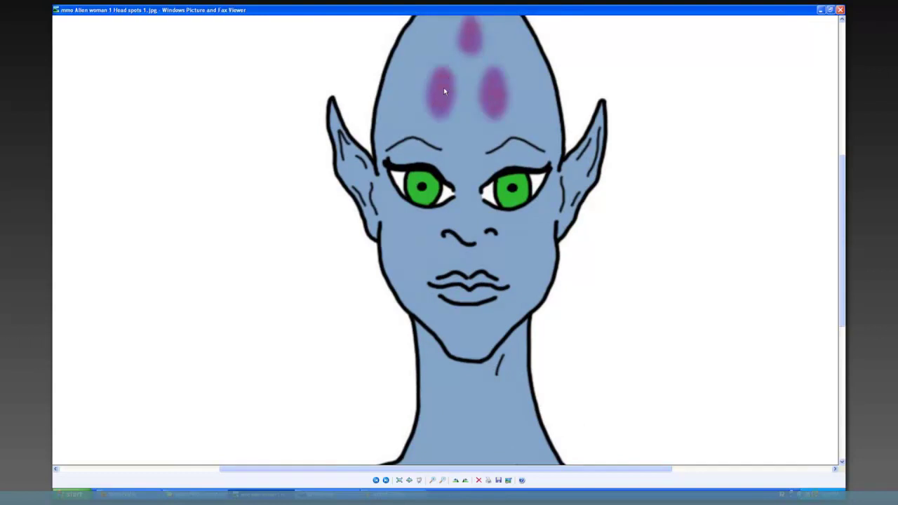
scroll(460, 163, "down", 3)
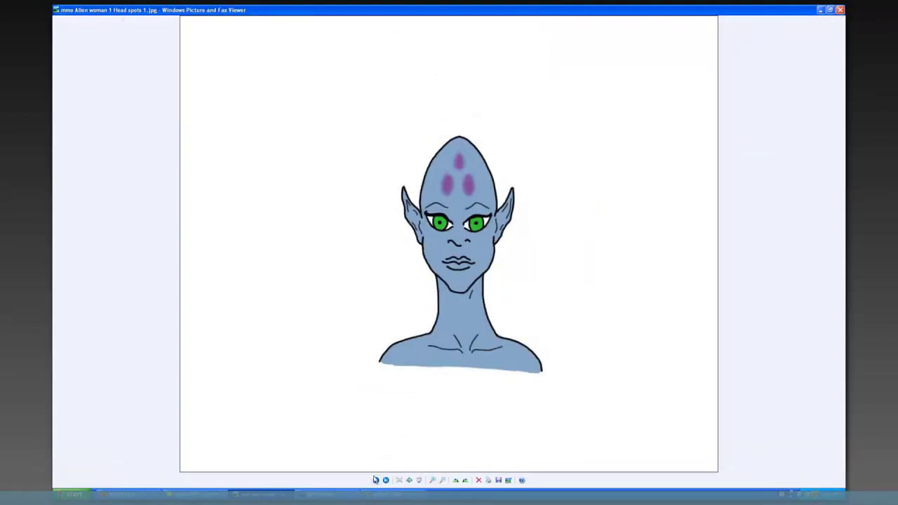
left_click(376, 480)
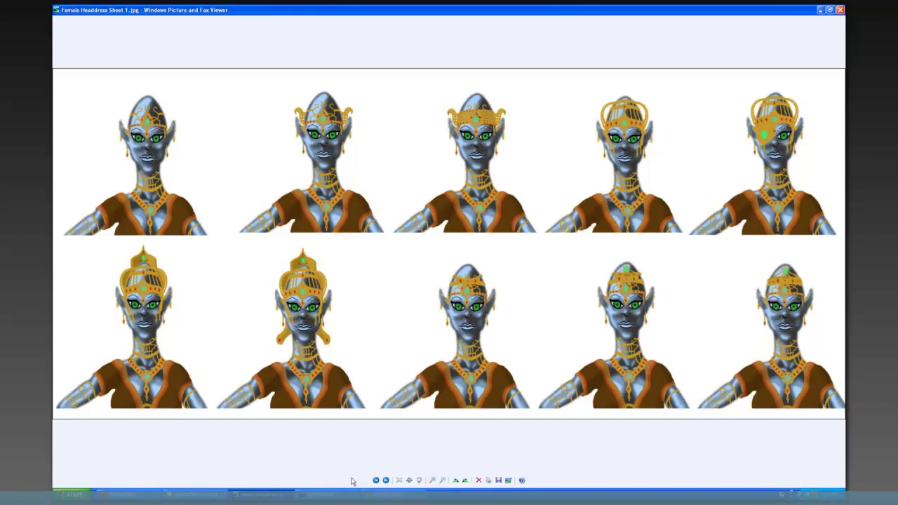
left_click(385, 481)
scroll(447, 160, "up", 1)
scroll(451, 152, "down", 1)
left_click(376, 481)
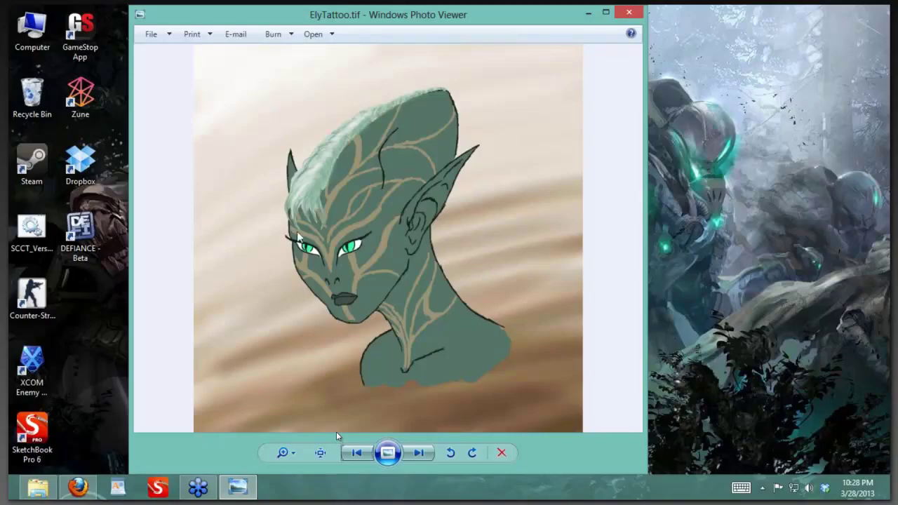
left_click(608, 14)
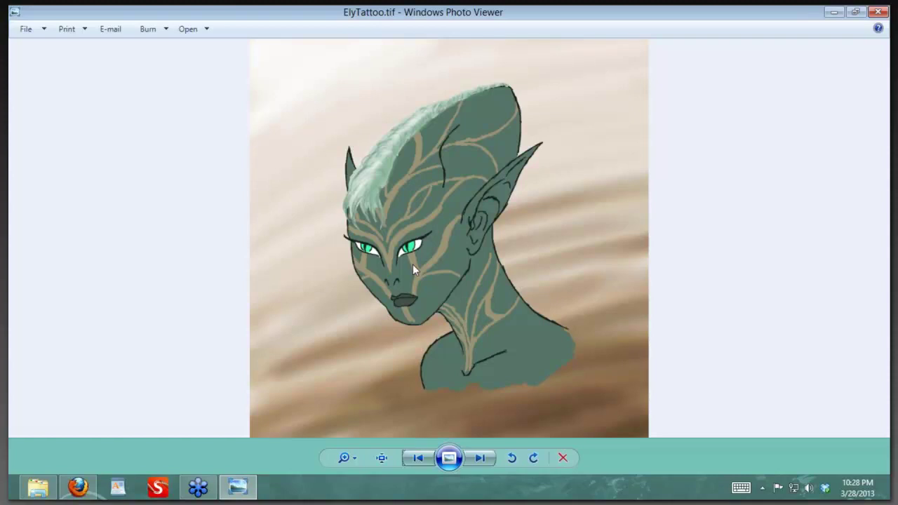
scroll(413, 264, "up", 2)
scroll(412, 264, "down", 2)
scroll(384, 268, "up", 1)
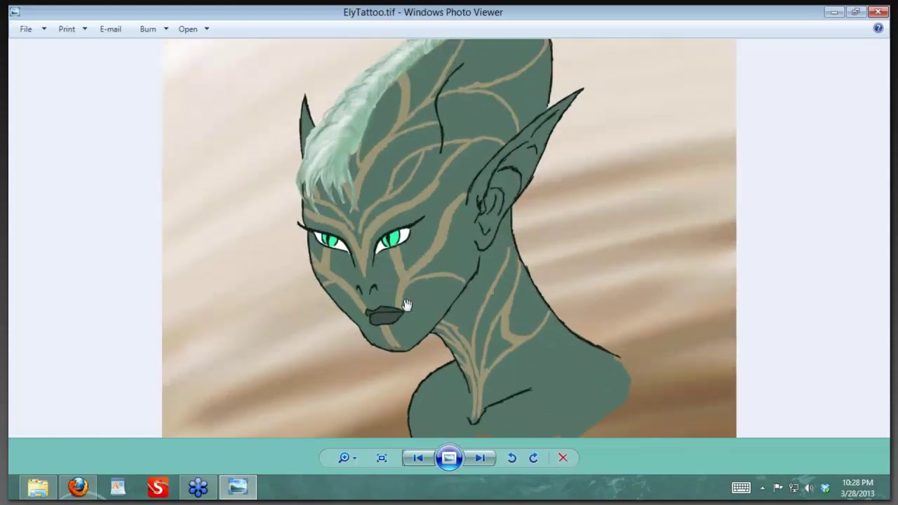
scroll(407, 303, "up", 2)
scroll(428, 249, "down", 3)
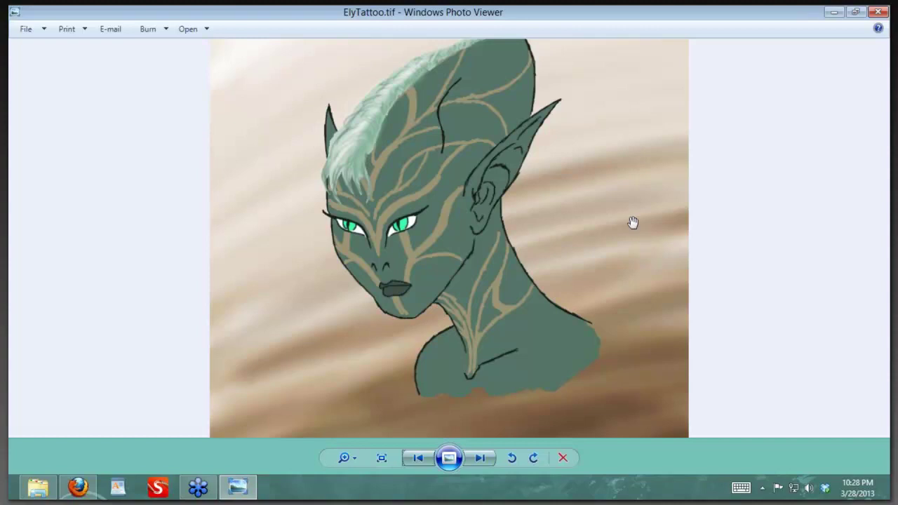
left_click_drag(604, 234, 480, 227)
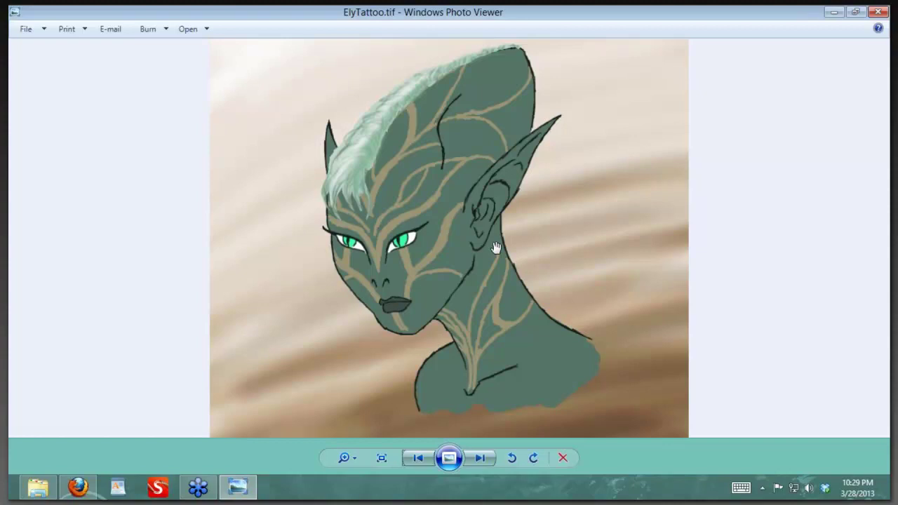
scroll(495, 247, "down", 1)
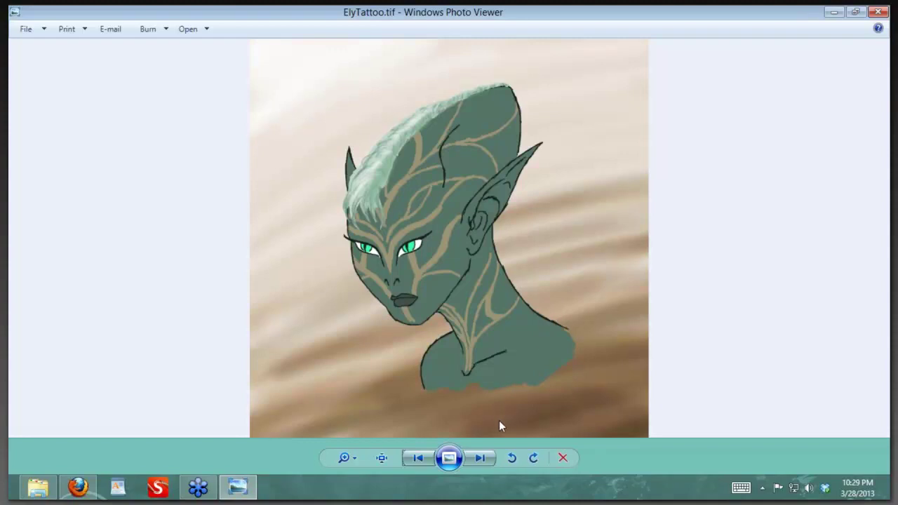
Show elythiantattoofem.tif, zooming into the figure's tattooed face and back out to the full figure
left_click(481, 460)
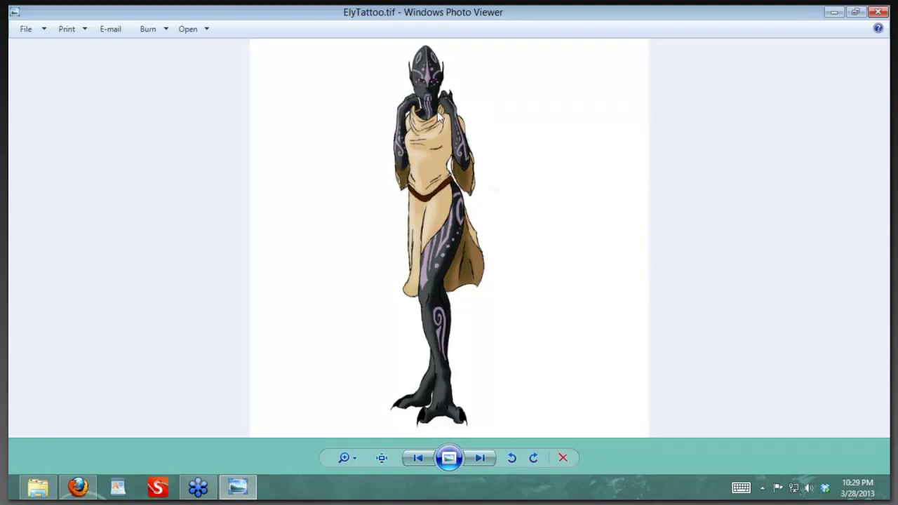
scroll(430, 73, "up", 5)
key("Right")
scroll(480, 170, "up", 4)
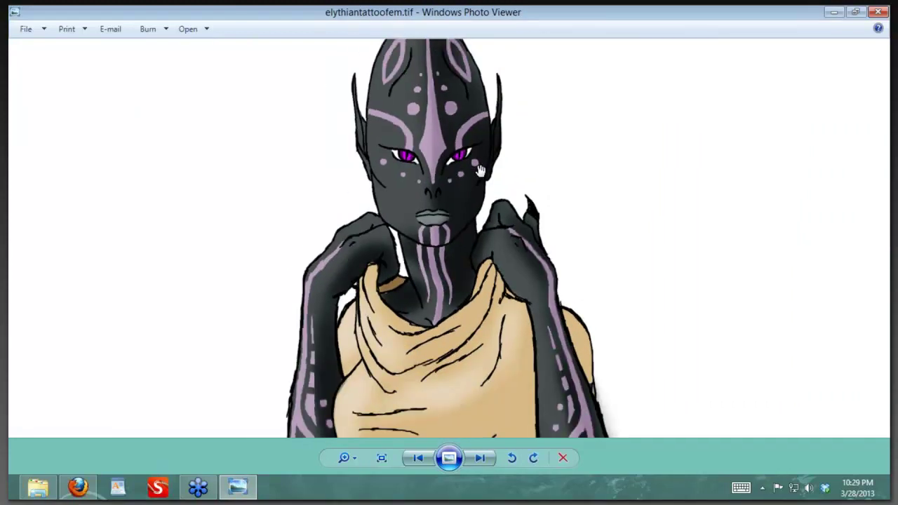
scroll(480, 170, "down", 4)
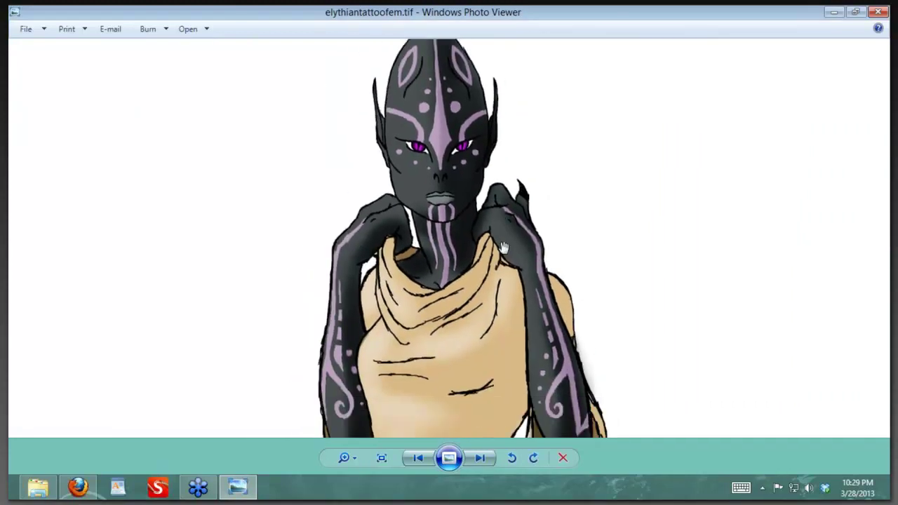
scroll(504, 247, "down", 2)
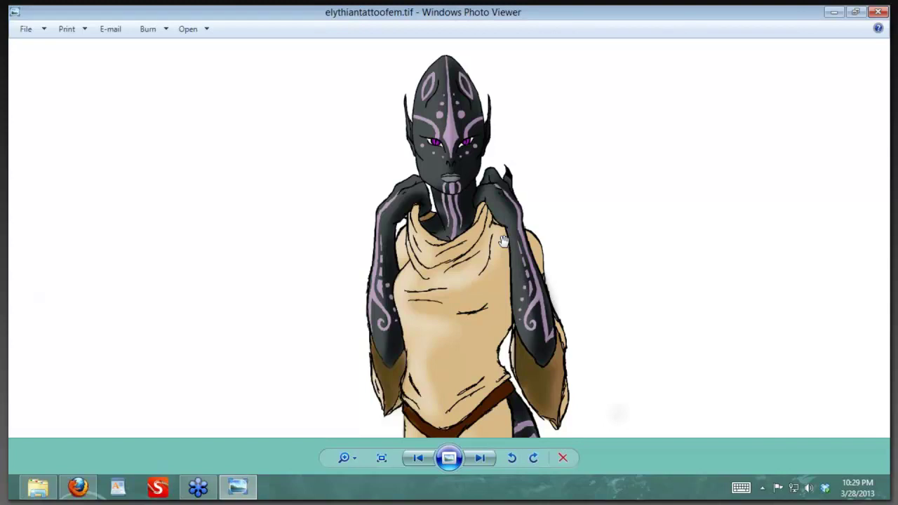
scroll(504, 242, "down", 3)
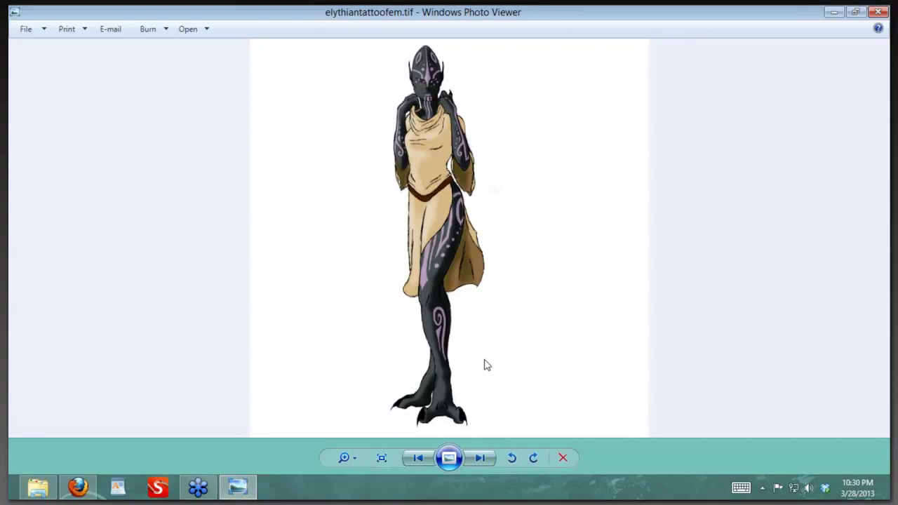
Zoom in and out on the alien woman's face and eyes, then advance to scalyely.tif
left_click(488, 463)
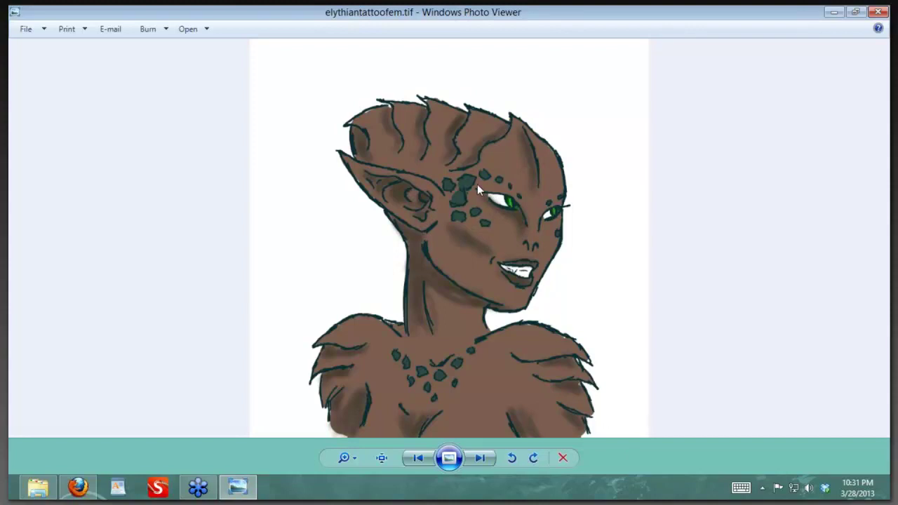
scroll(477, 185, "up", 3)
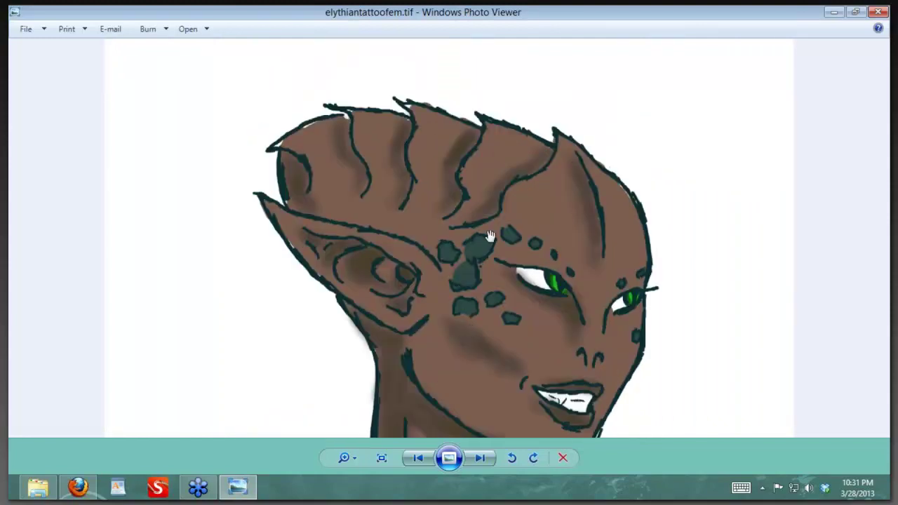
scroll(507, 325, "down", 3)
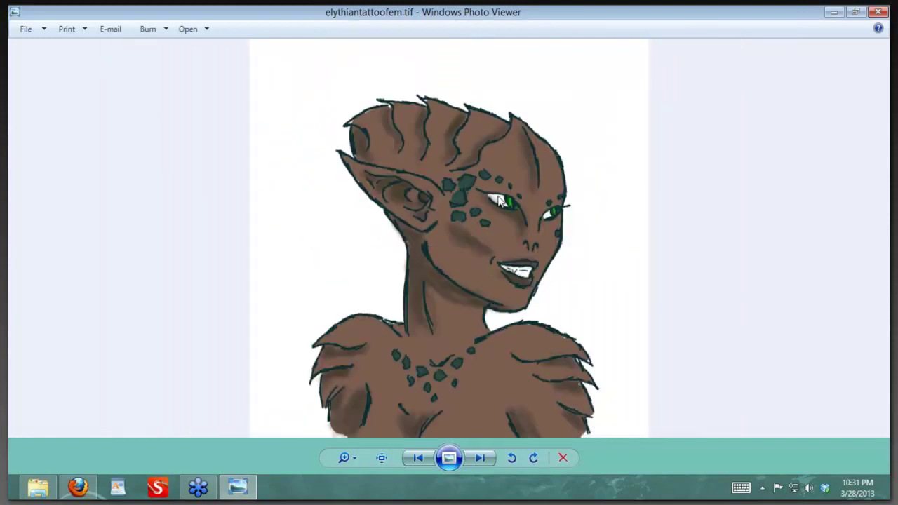
scroll(463, 191, "up", 5)
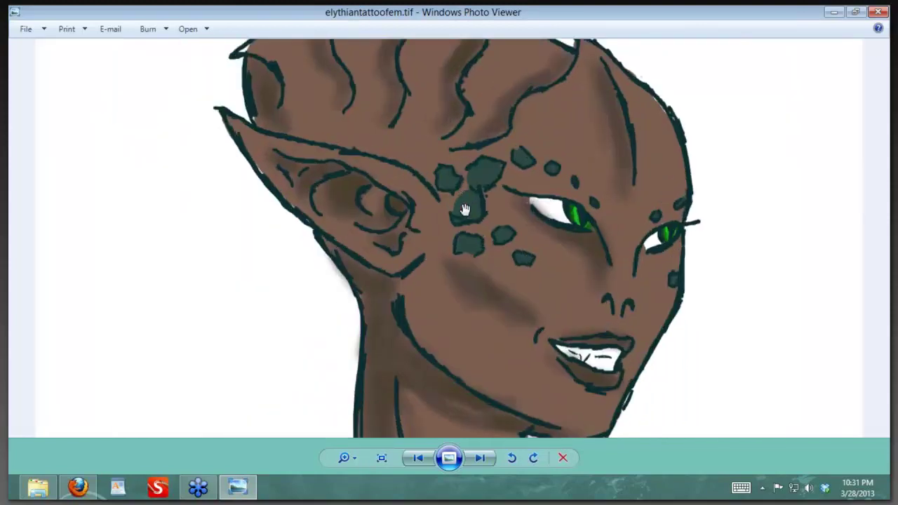
scroll(537, 215, "down", 3)
scroll(474, 215, "up", 2)
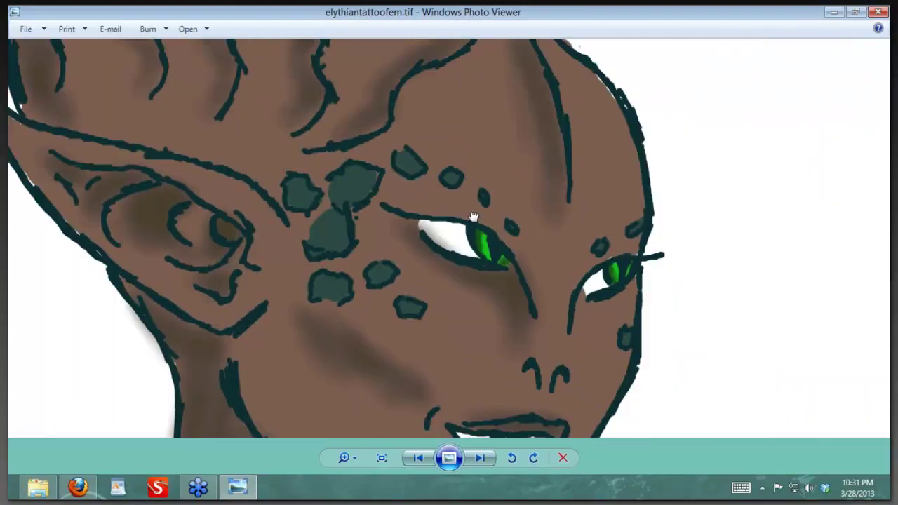
scroll(389, 188, "down", 2)
scroll(391, 226, "up", 2)
scroll(393, 223, "down", 3)
scroll(396, 230, "down", 4)
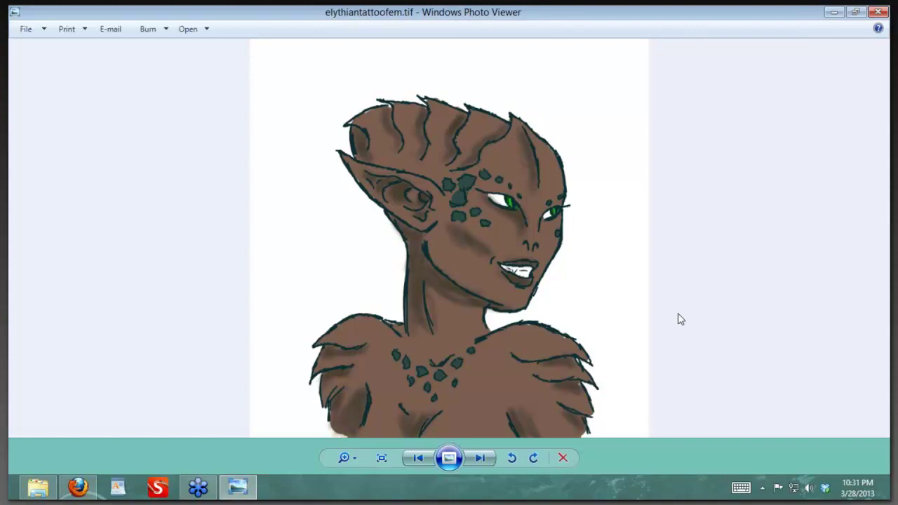
key("Right")
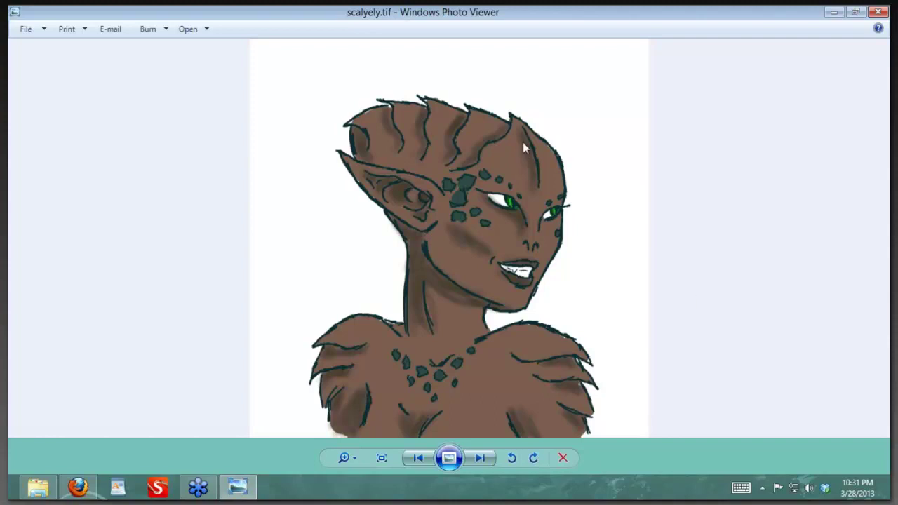
left_click(418, 457)
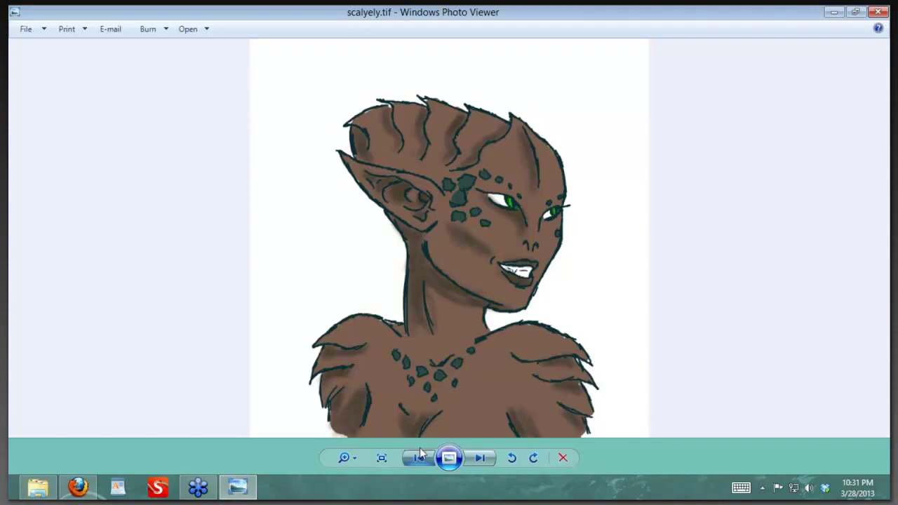
scroll(424, 56, "up", 2)
scroll(465, 195, "up", 2)
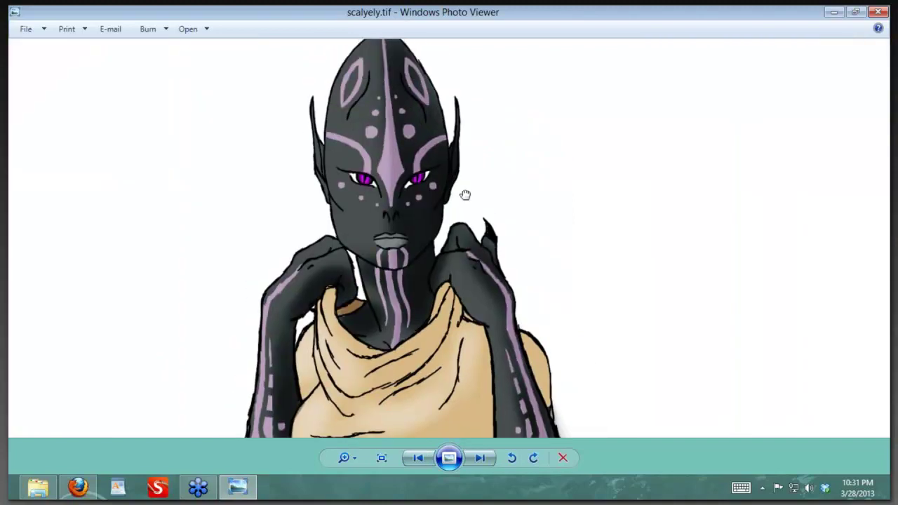
scroll(438, 217, "down", 3)
scroll(439, 218, "down", 3)
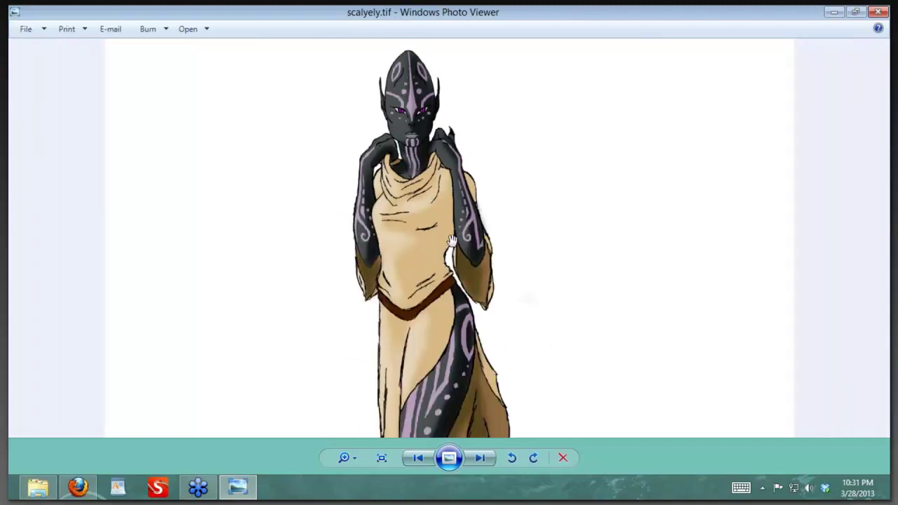
left_click(480, 457)
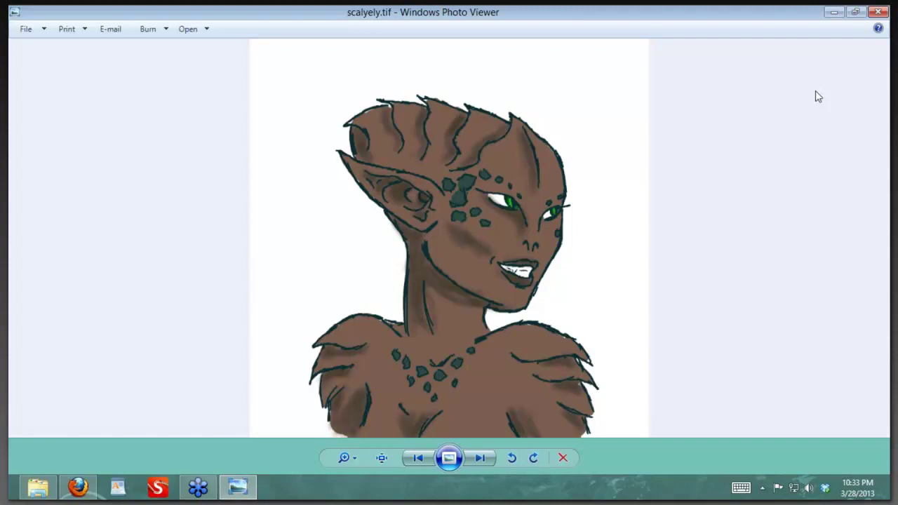
Page back and forth through the robed figure and green-skinned images, ending on scalyely.tif
left_click(418, 458)
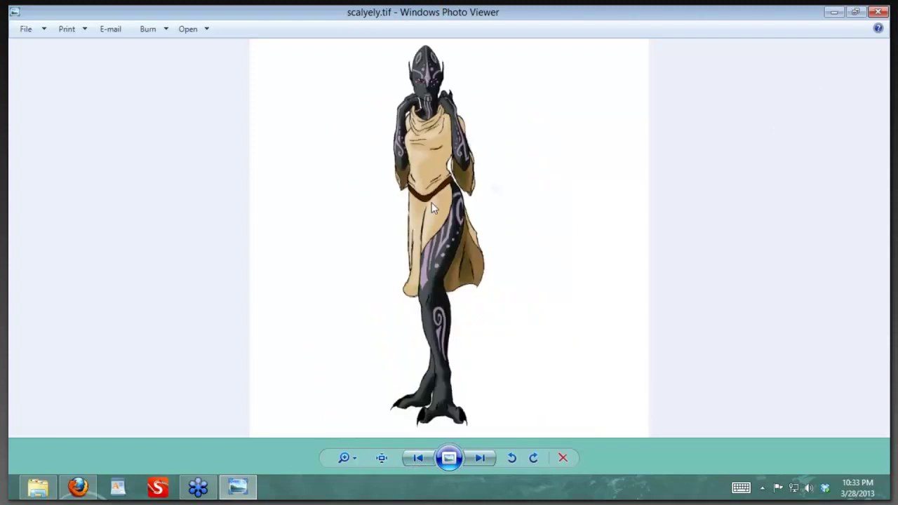
left_click(421, 458)
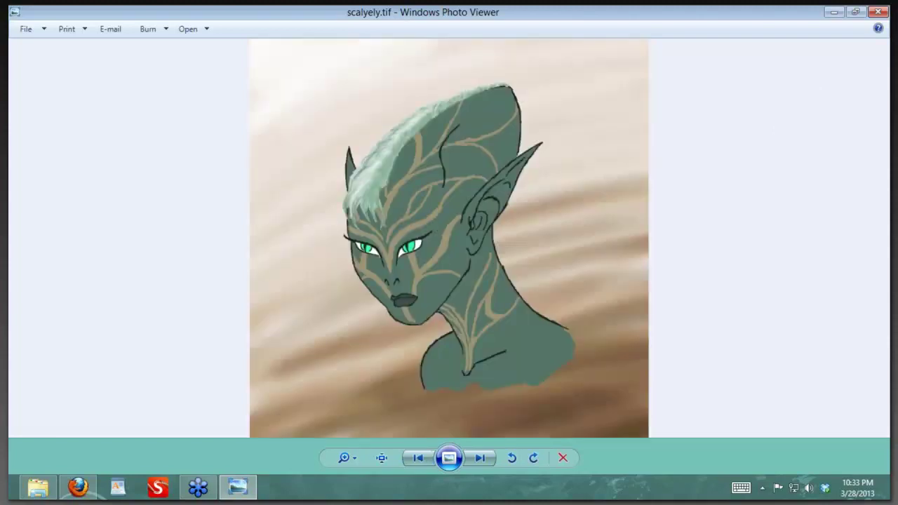
left_click(482, 458)
left_click(481, 459)
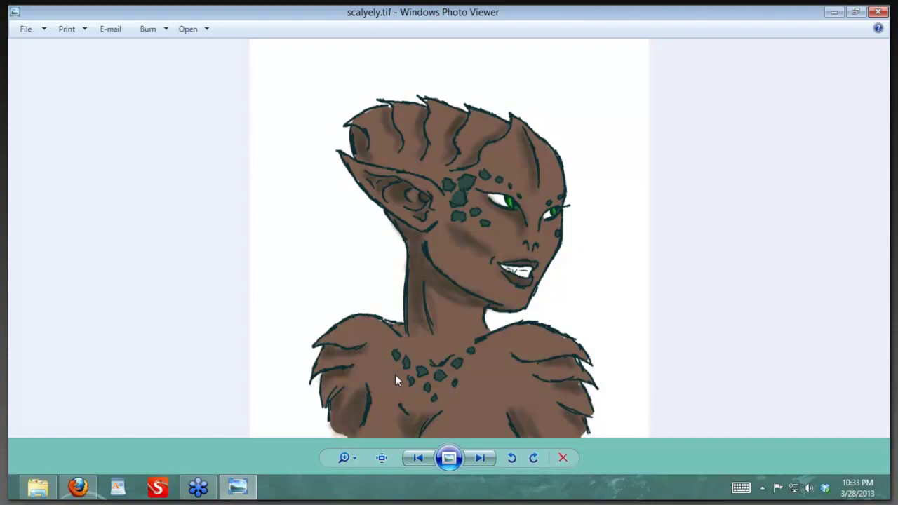
left_click(427, 462)
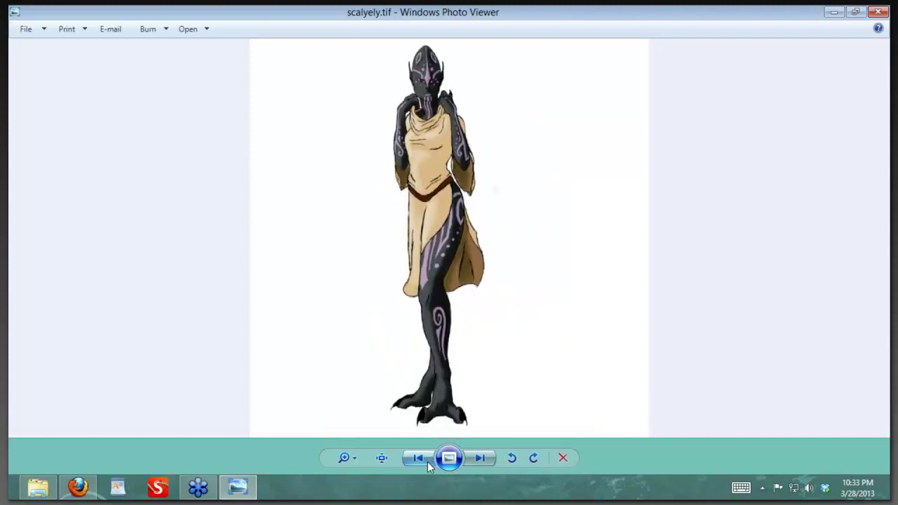
left_click(427, 462)
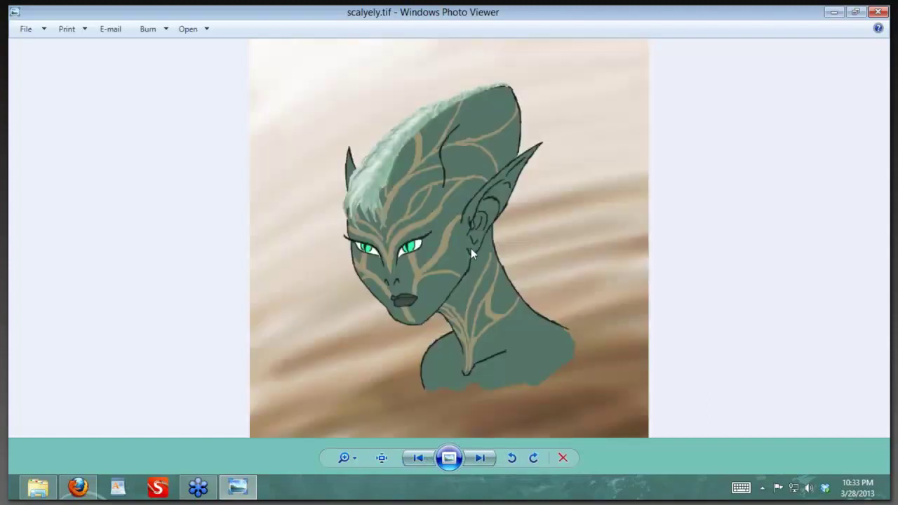
left_click(485, 461)
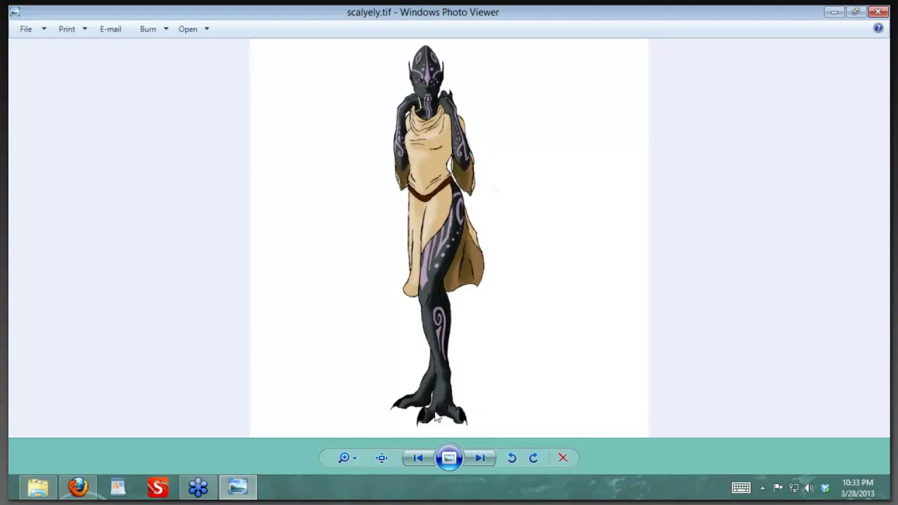
left_click(485, 459)
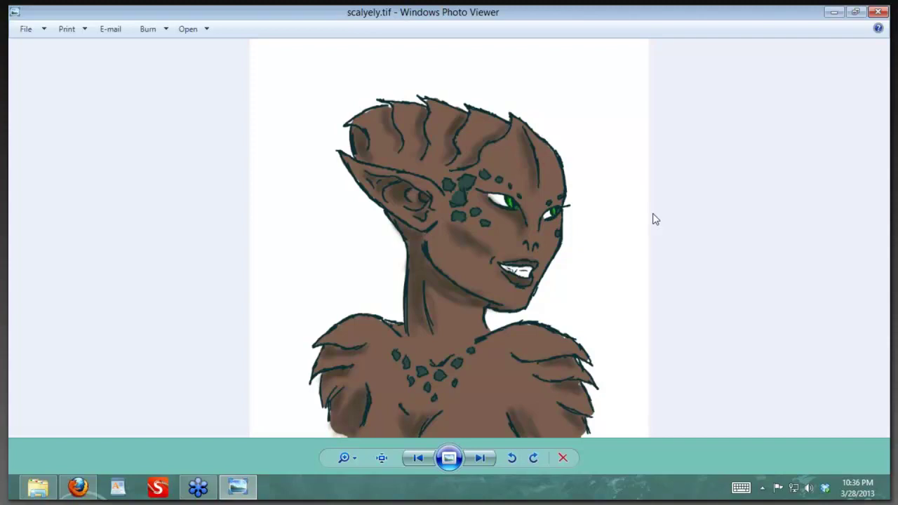
left_click(854, 12)
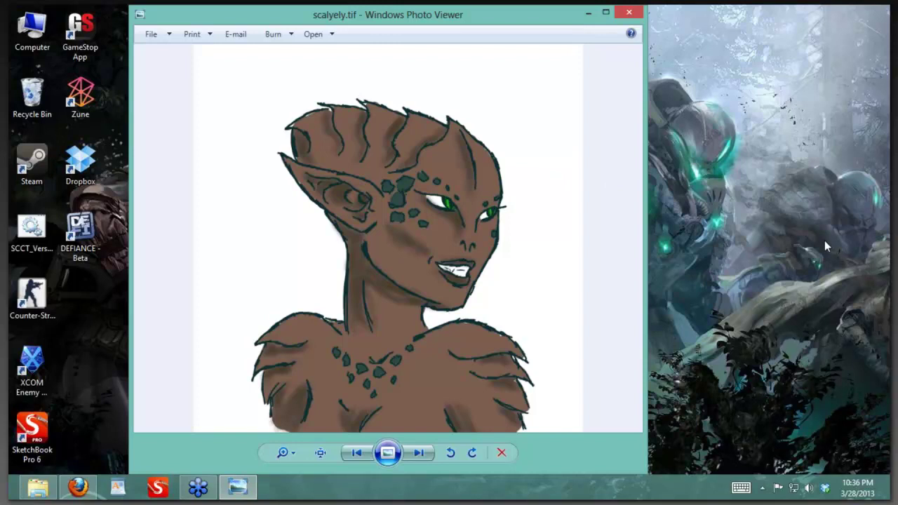
left_click(38, 488)
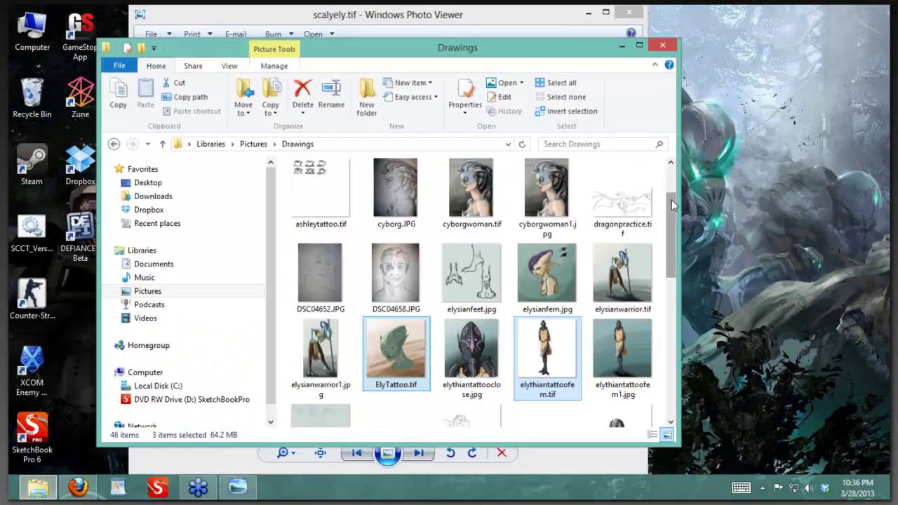
left_click_drag(673, 203, 667, 349)
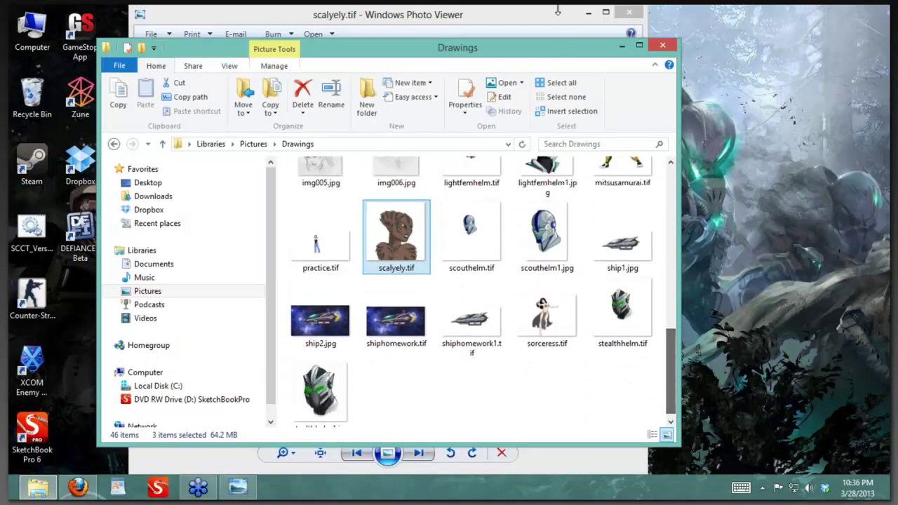
left_click(622, 47)
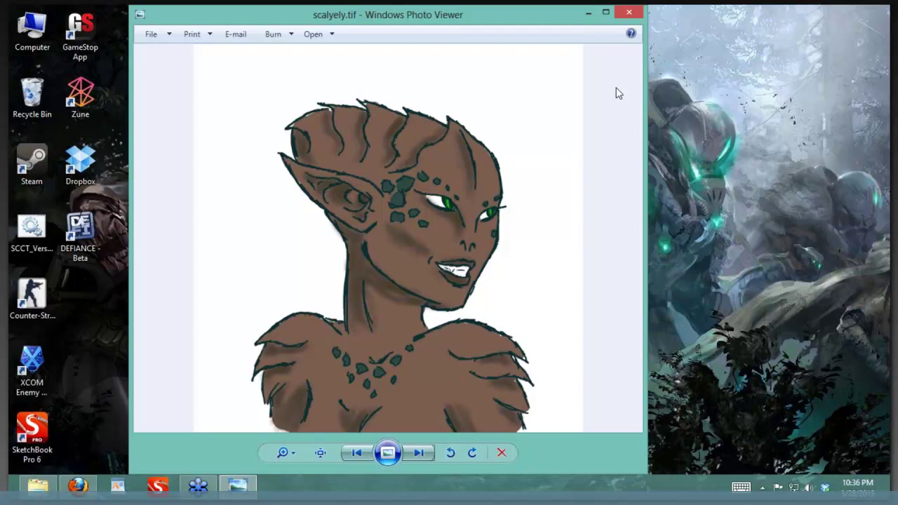
left_click(605, 12)
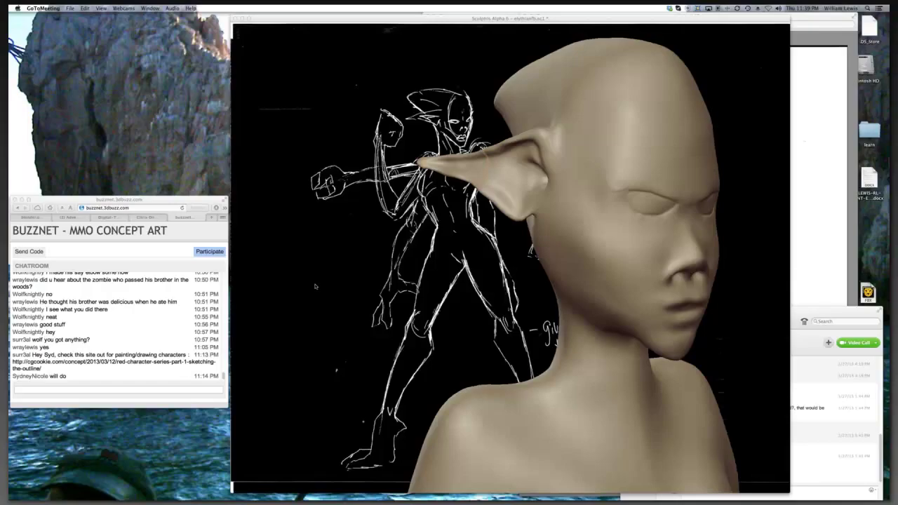
left_click(319, 289)
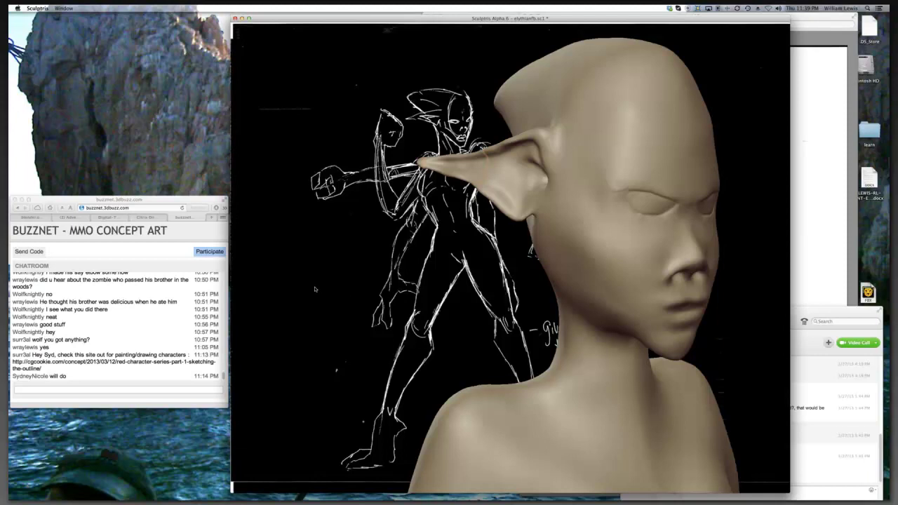
mouse_move(349, 292)
left_mouse_down()
mouse_move(277, 288)
mouse_move(397, 293)
mouse_move(347, 291)
mouse_move(343, 281)
mouse_move(355, 293)
left_mouse_up()
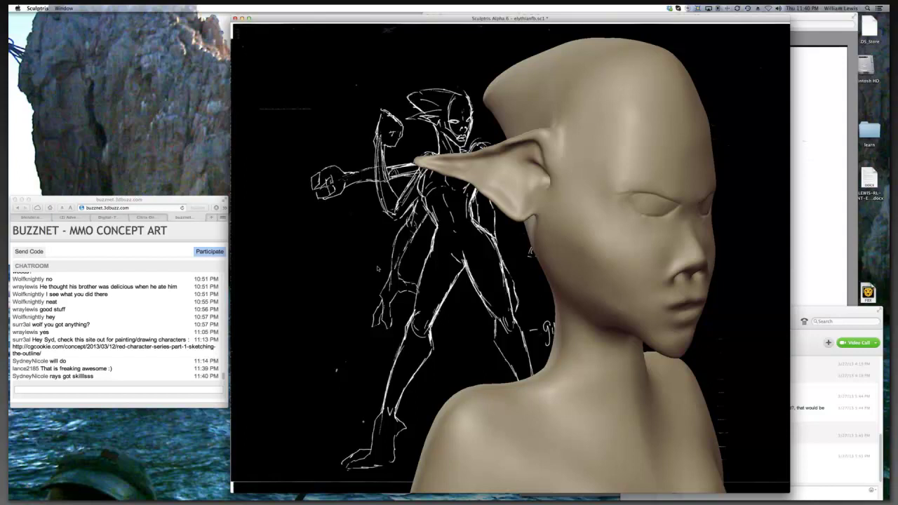
Restore the Sculptris tools and quick help with Tab, and orbit the head toward the front
key("Tab")
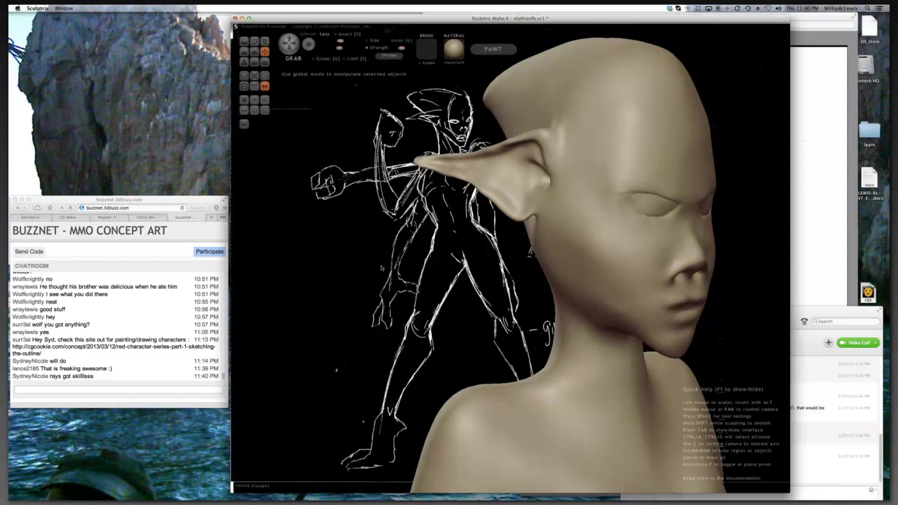
mouse_move(377, 268)
left_mouse_down()
mouse_move(247, 251)
mouse_move(367, 259)
left_mouse_up()
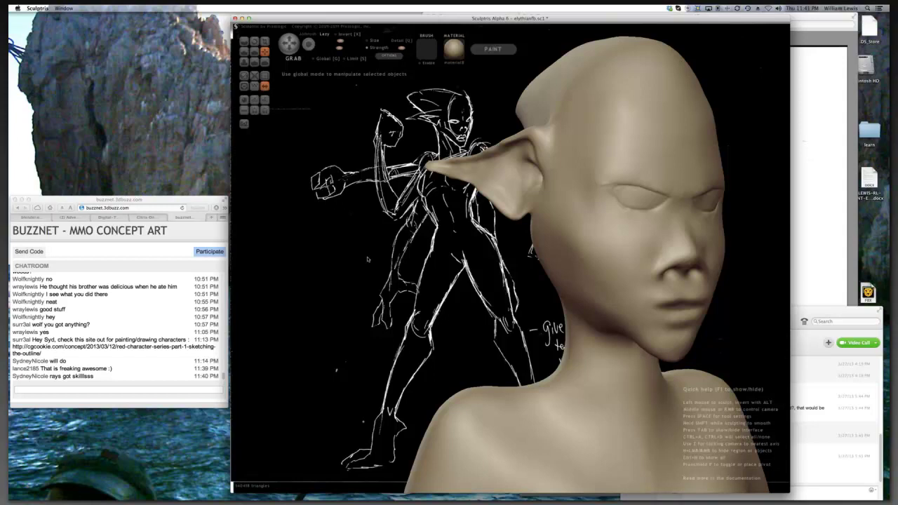
Orbit to a clean side profile showing the long swept-back ear and tapering cranium
mouse_move(347, 254)
left_mouse_down()
mouse_move(480, 242)
mouse_move(457, 235)
mouse_move(362, 238)
mouse_move(260, 260)
mouse_move(367, 264)
mouse_move(391, 254)
left_mouse_up()
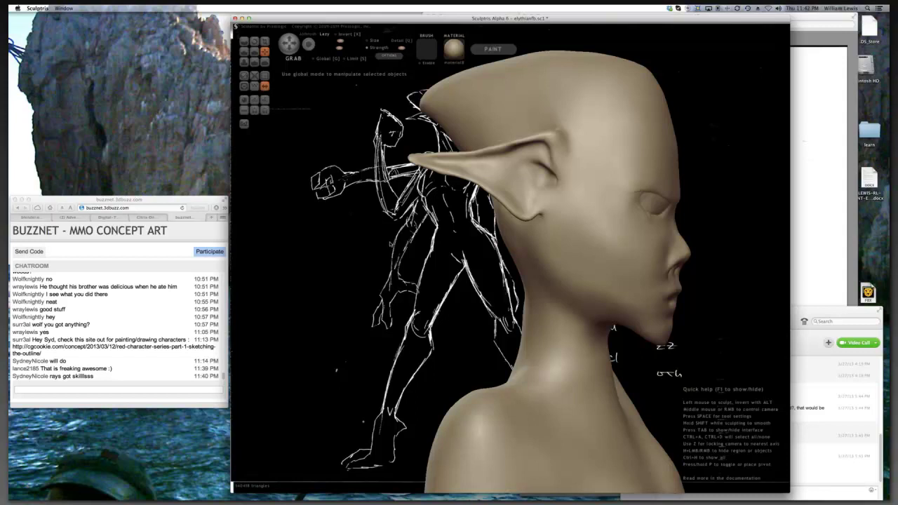
left_click_drag(390, 244, 394, 244)
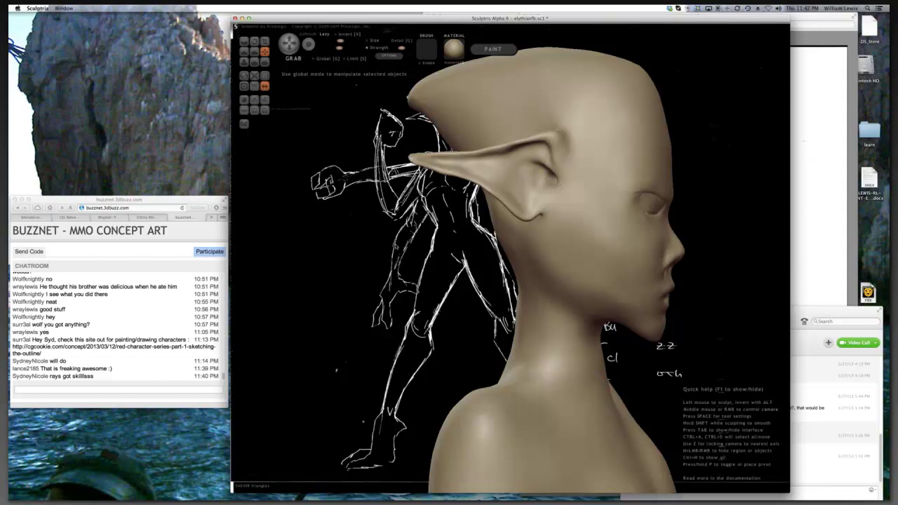
left_click_drag(379, 187, 390, 190)
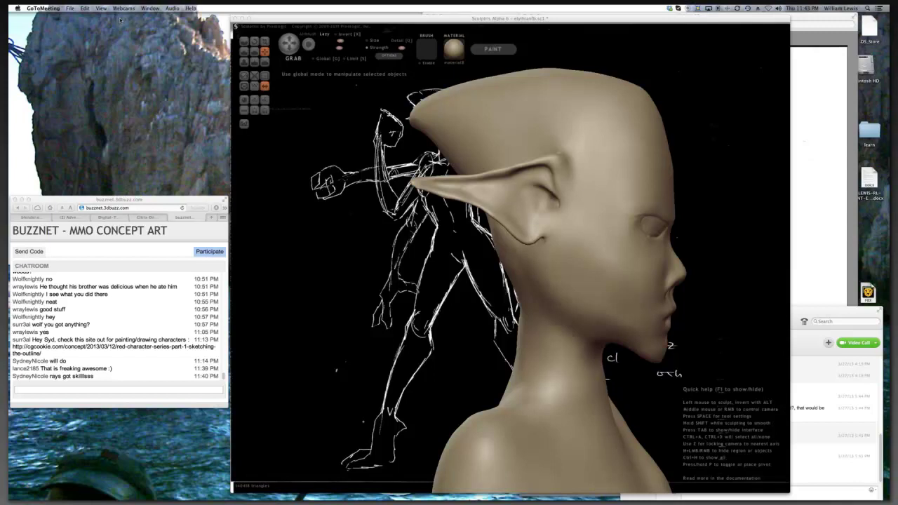
Focus the Sculptris window and orbit to a three-quarter front view of the furrowed brow
left_click(307, 121)
left_click_drag(334, 139, 214, 135)
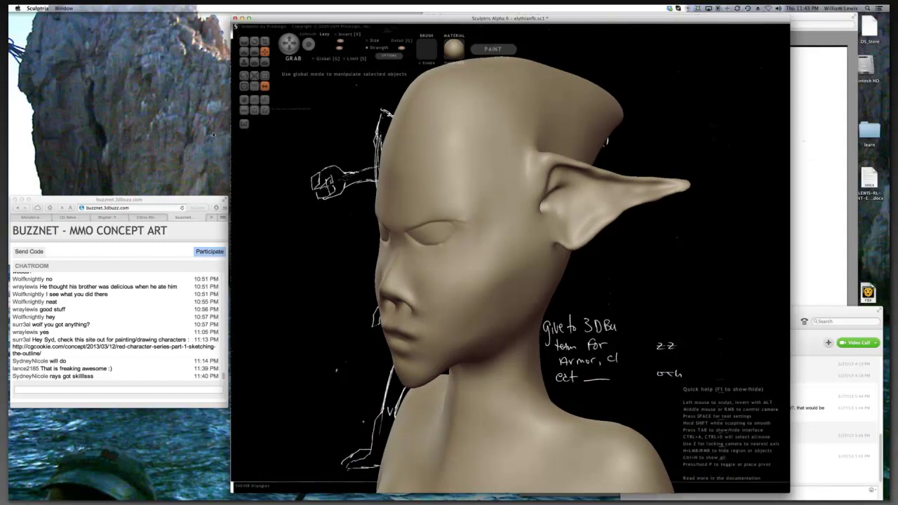